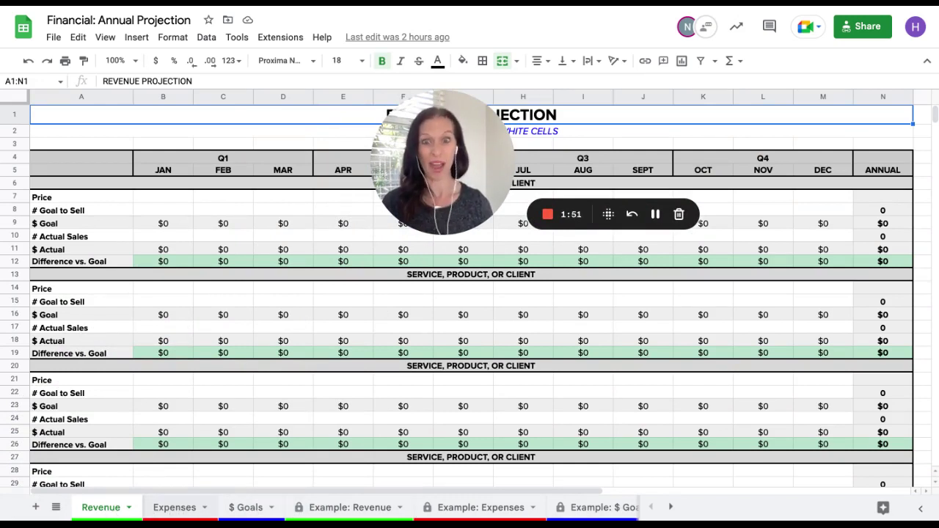
Glance at the blank Expenses and $ Goals templates, then open the Example: Revenue sheet
left_click(177, 510)
left_click(235, 508)
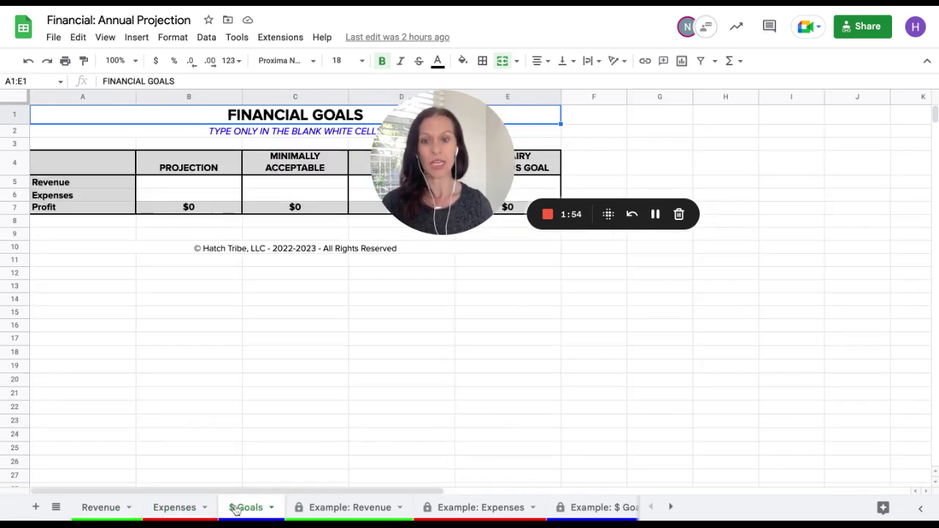
left_click(341, 512)
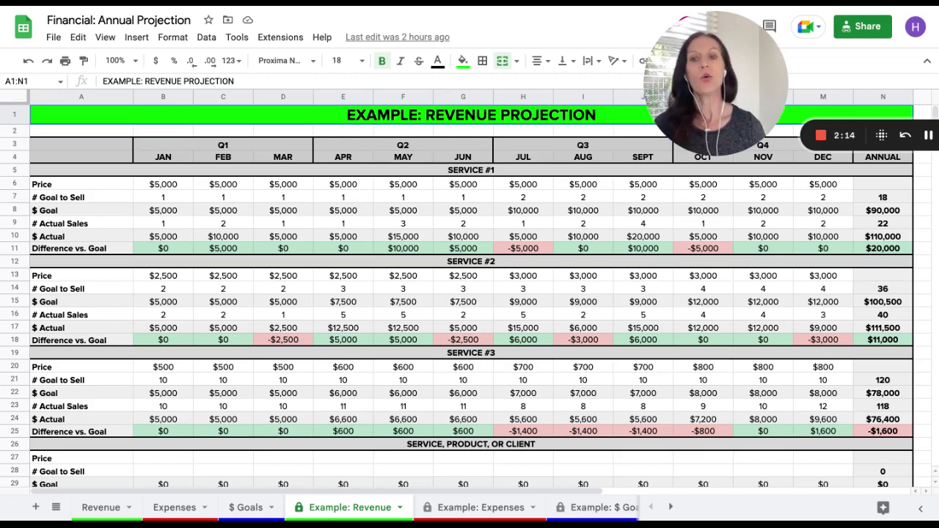
Select Service #1's $5,000 monthly prices across B6:M6 to show their $60,000 sum
left_click(458, 173)
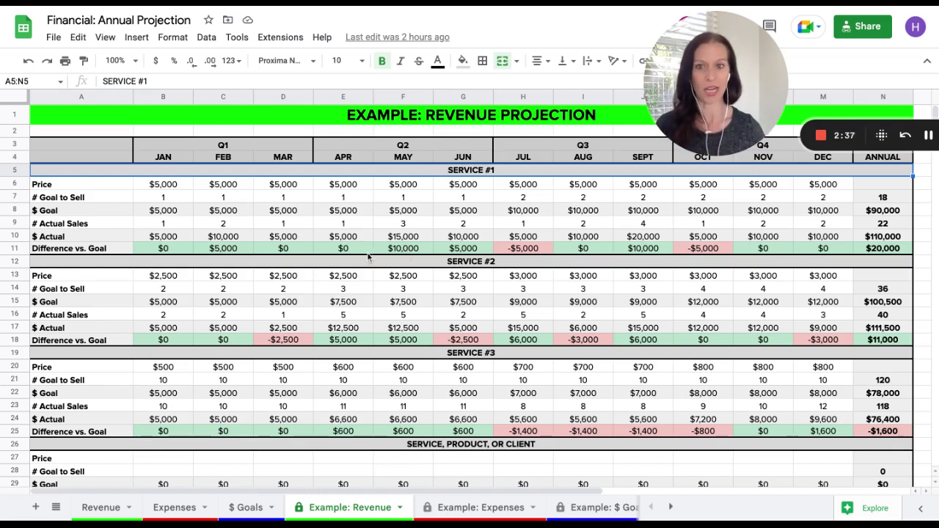
left_click(183, 186)
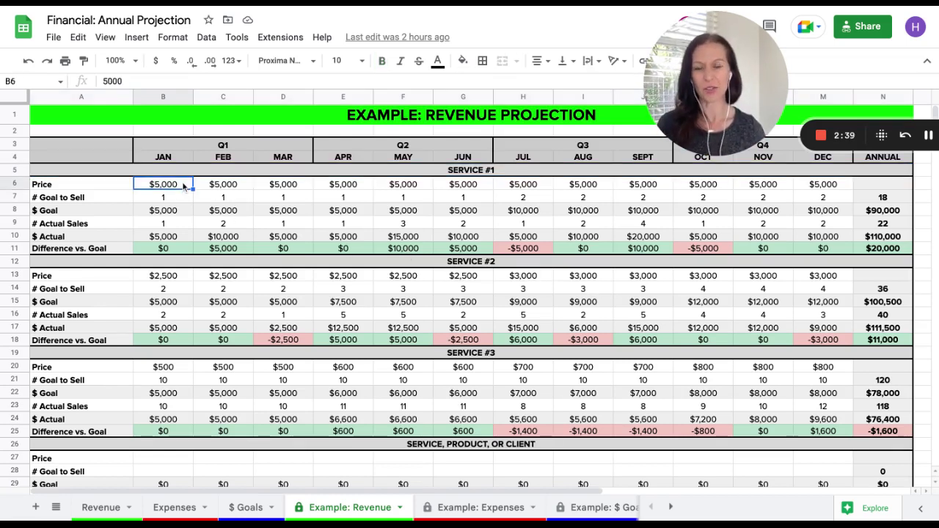
left_click(68, 186)
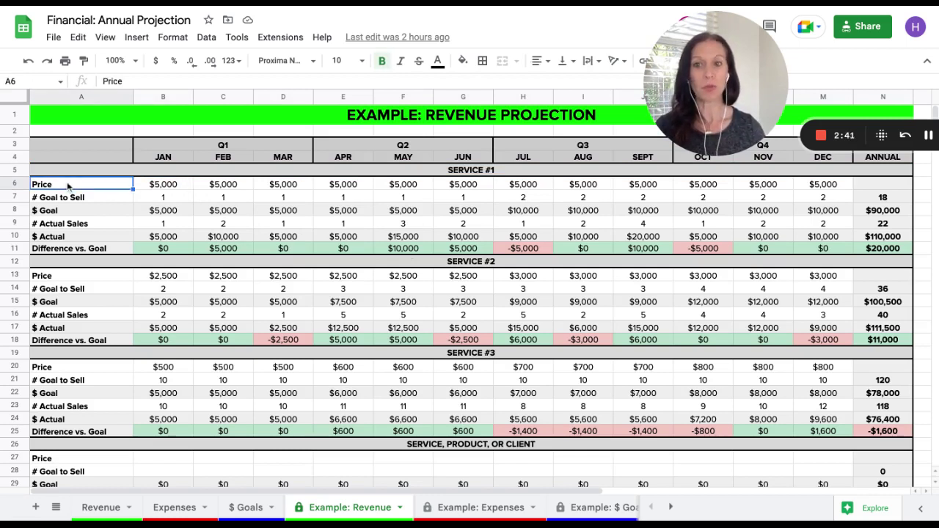
left_click(145, 188)
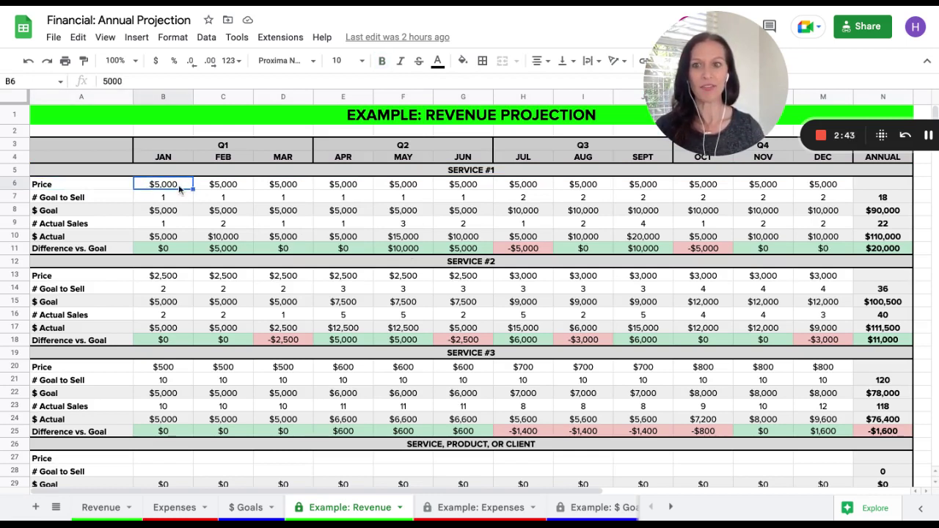
key("shift+Right")
key("shift+Right")
key("shift+Right")
key("shift+Right")
key("shift+Right")
key("shift+Right")
key("shift+Right")
key("shift+Right")
key("shift+Right")
key("shift+Right")
key("shift+Right")
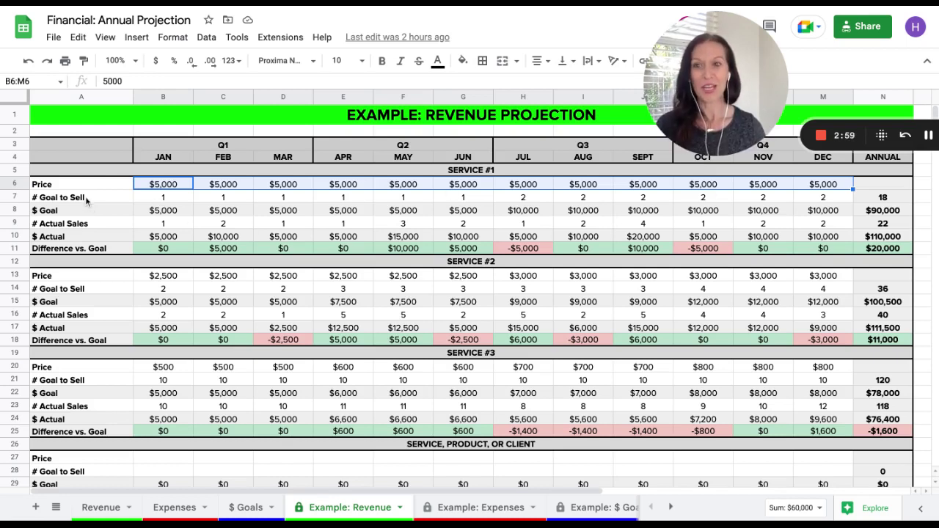
Look over the # Goal to Sell row and select the quarter header rows
left_click(87, 202)
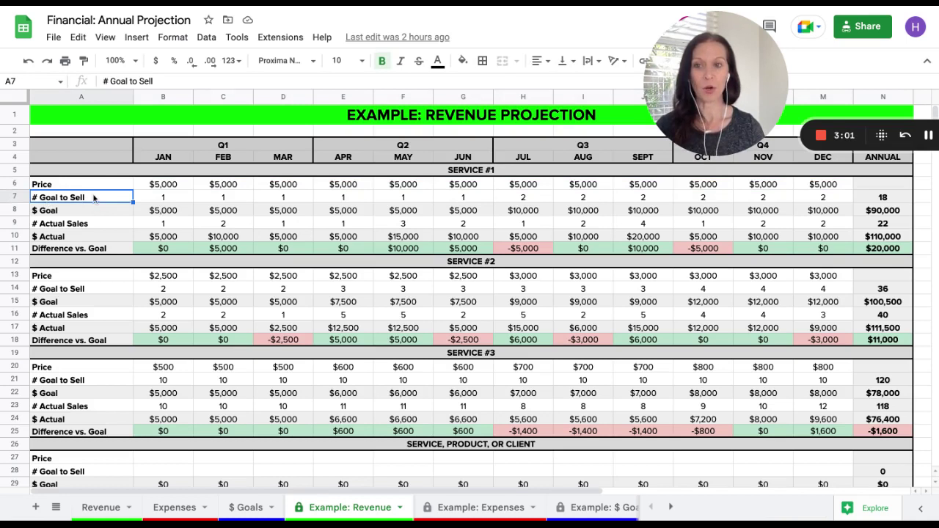
left_click(163, 199)
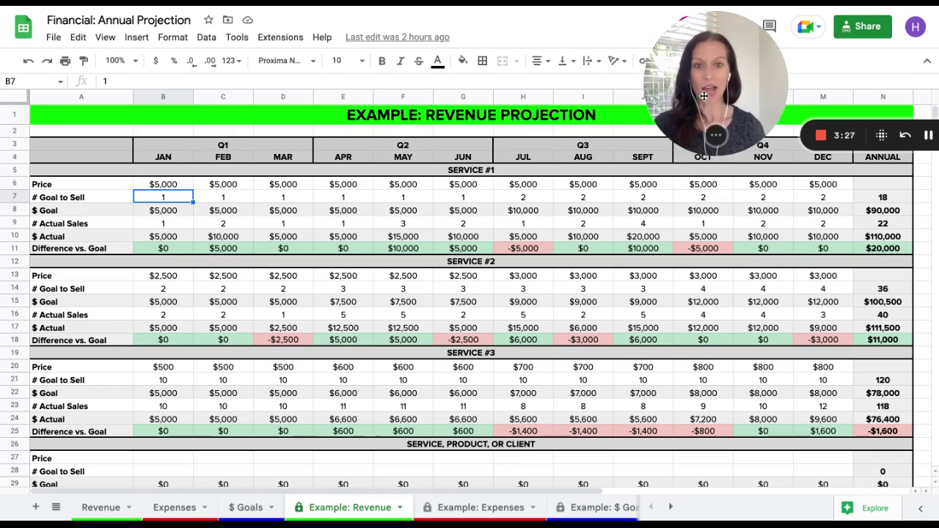
left_click_drag(717, 87, 469, 314)
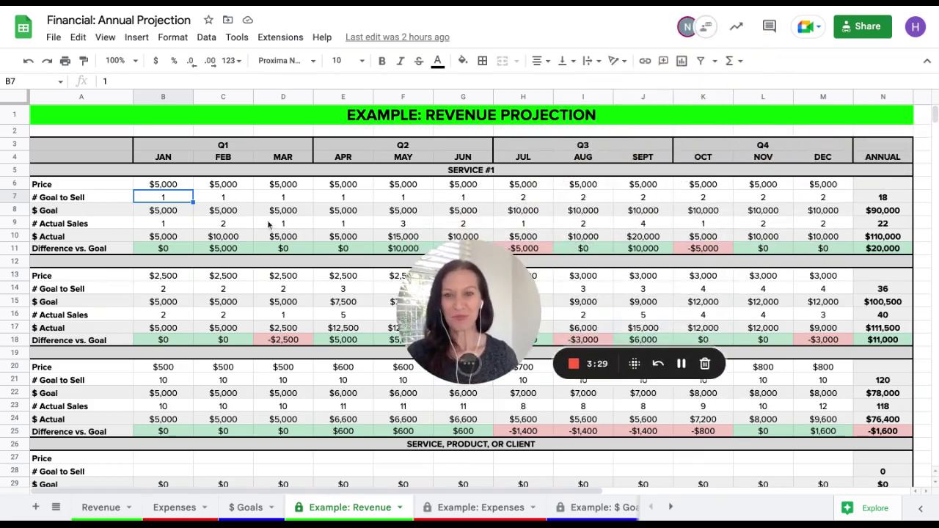
left_click(162, 144)
key("shift+Down")
key("shift+Right")
key("shift+Right")
key("shift+Right")
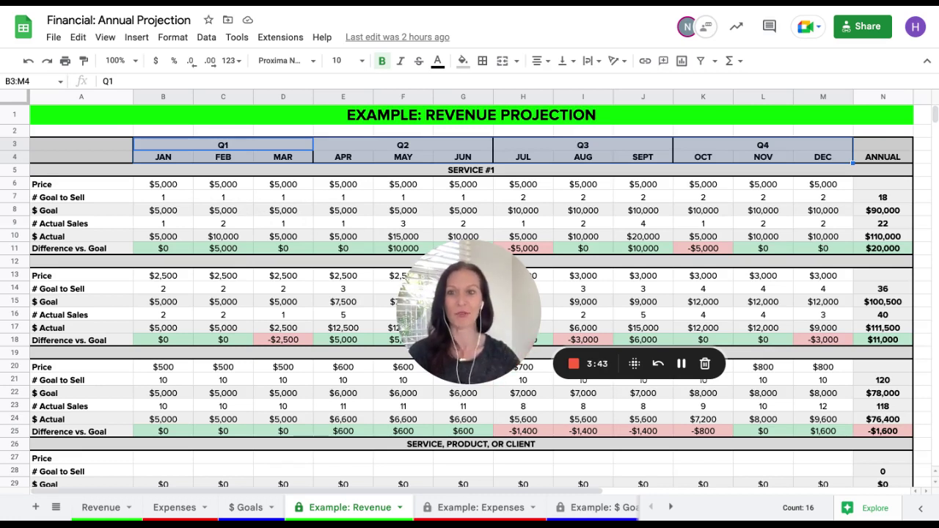
Check monthly goal-to-sell counts, then select July–December H7:M7 to show a sum of 12
left_click(339, 173)
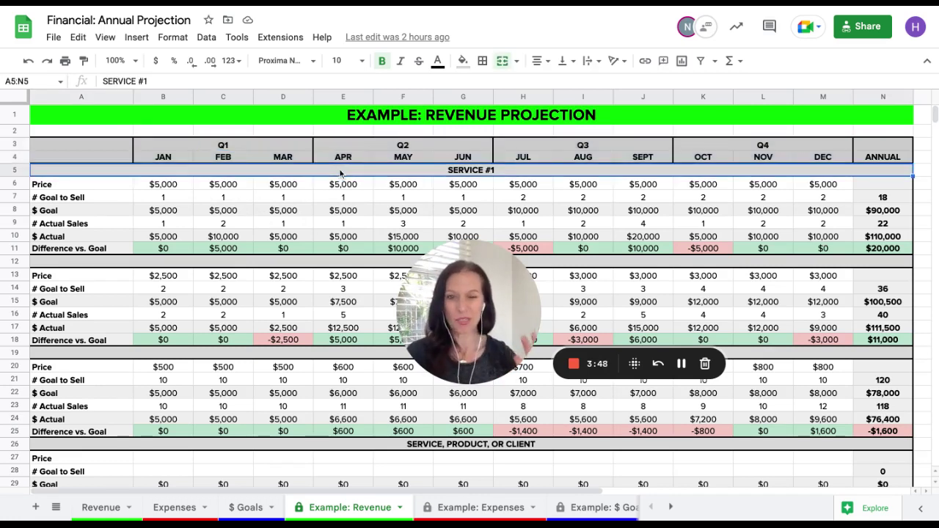
left_click(171, 188)
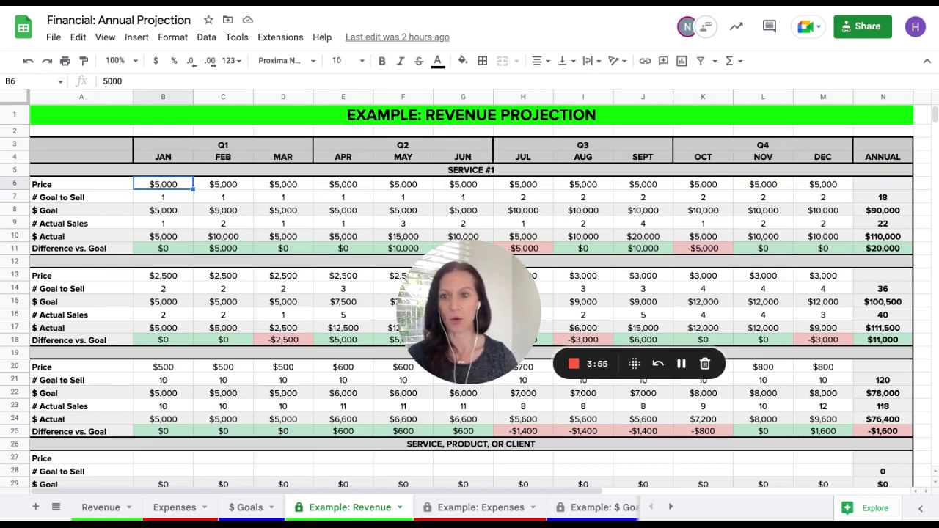
left_click(235, 201)
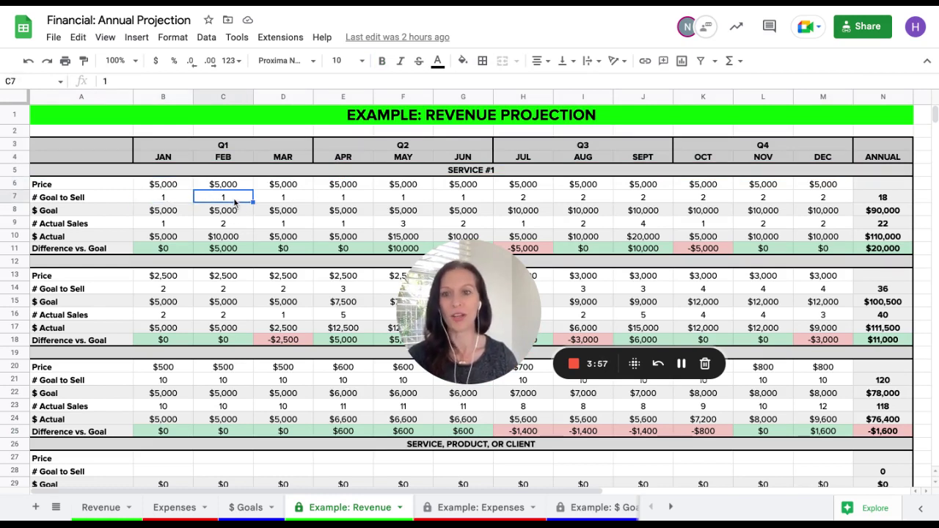
left_click(299, 200)
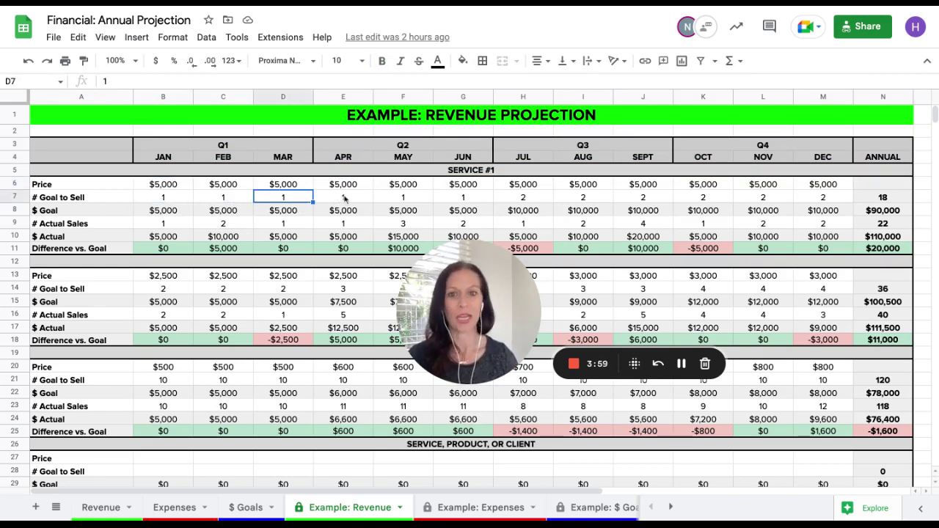
left_click(512, 201)
left_click(573, 203)
left_click(651, 204)
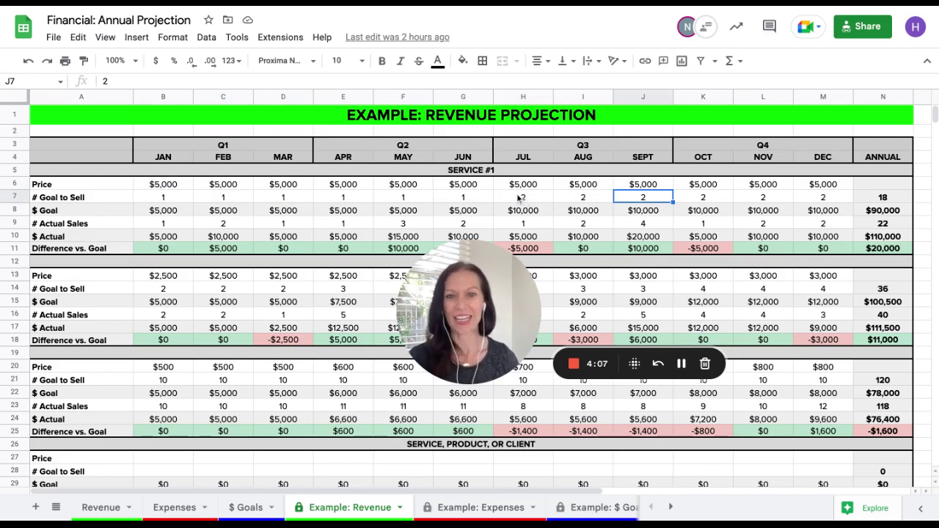
left_click_drag(519, 198, 823, 198)
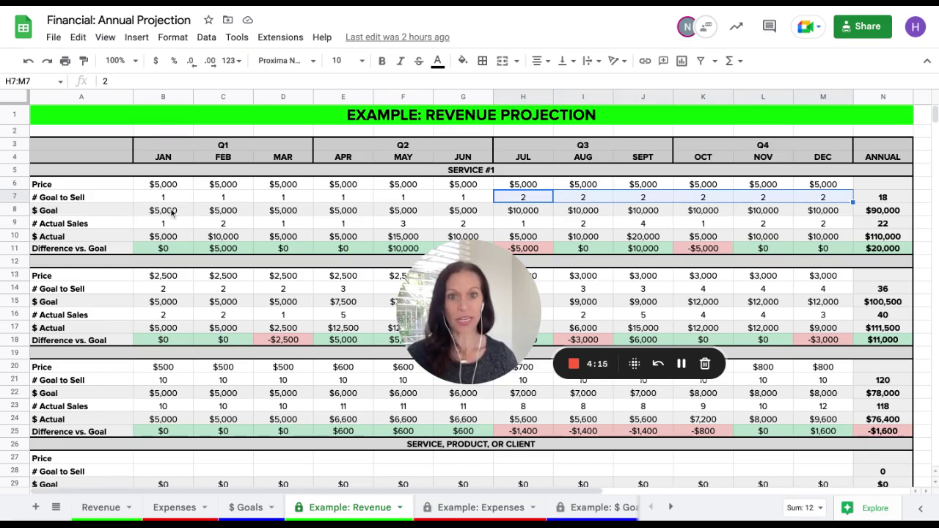
left_click(173, 212)
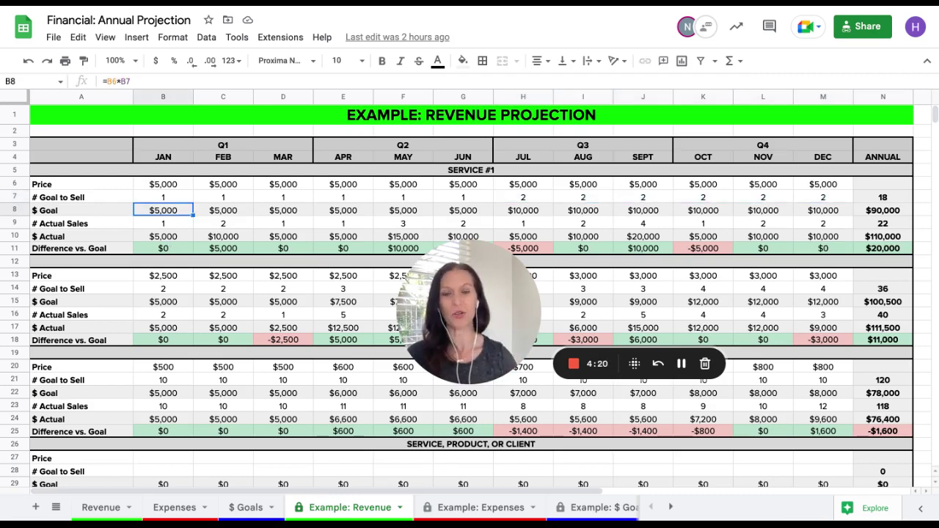
left_click(142, 185)
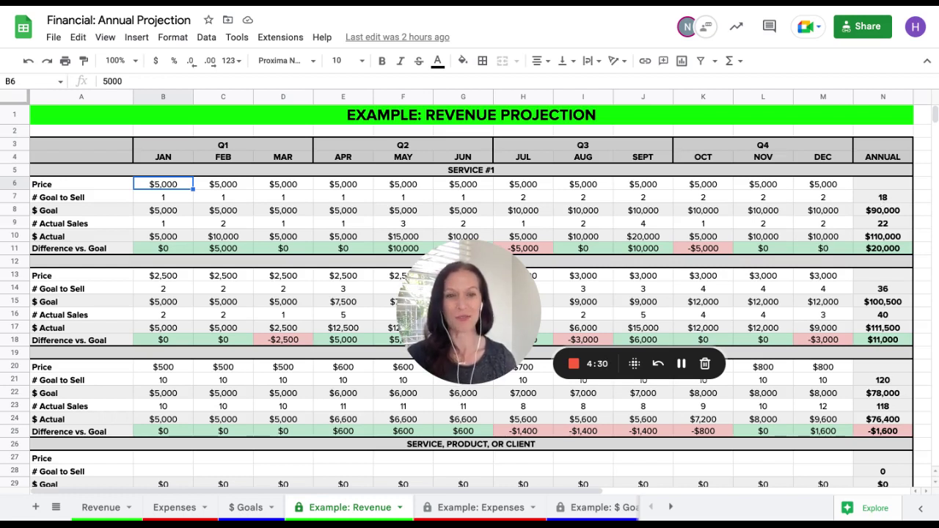
left_click(883, 198)
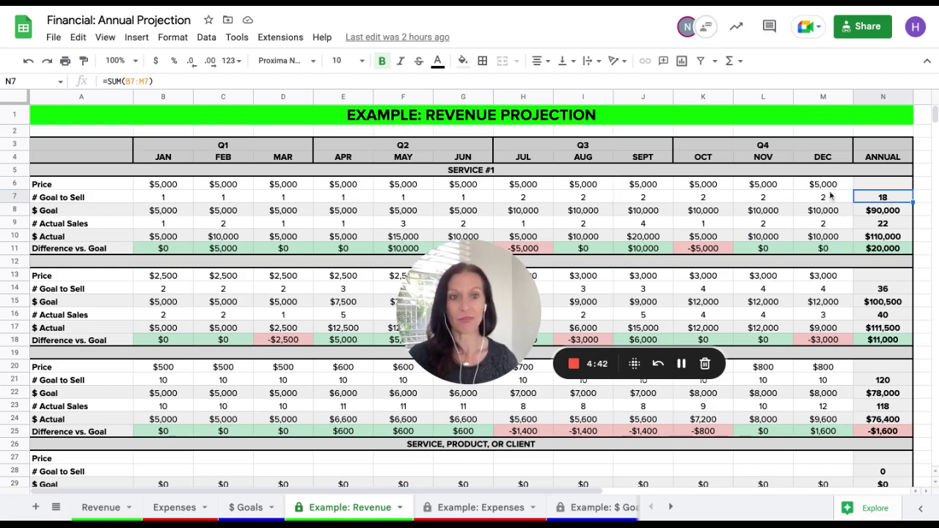
left_click(874, 212)
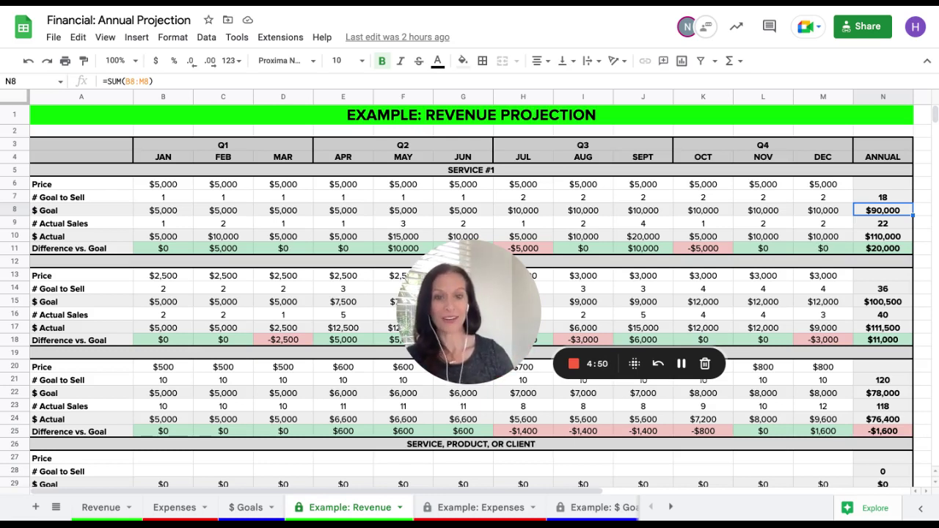
left_click_drag(478, 285, 485, 320)
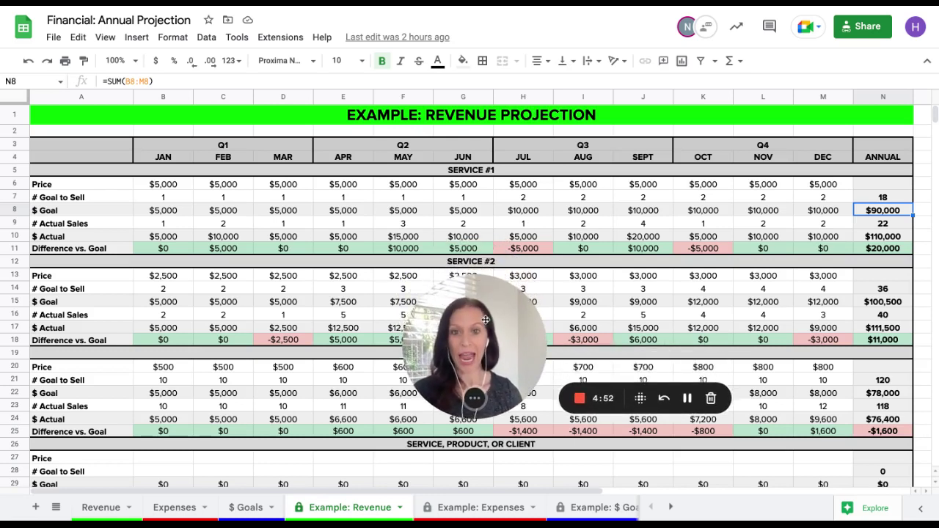
left_click(59, 224)
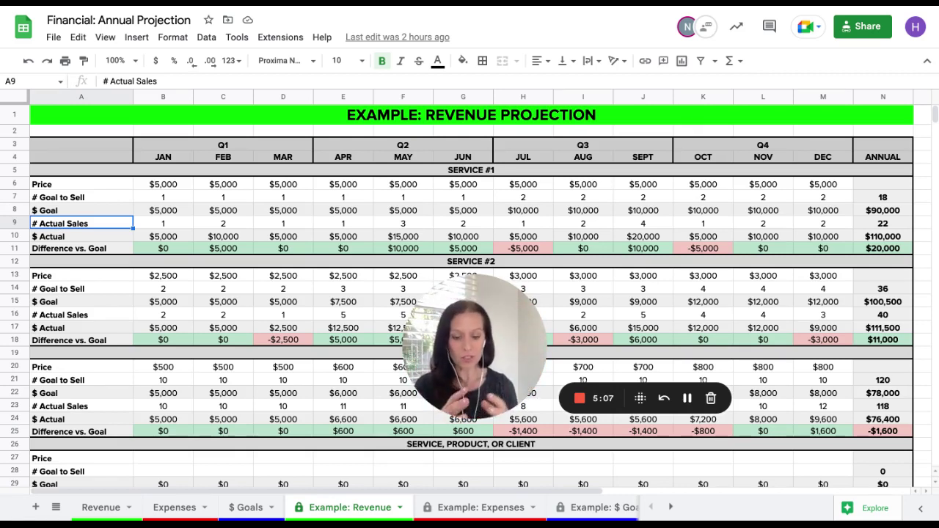
left_click(162, 226)
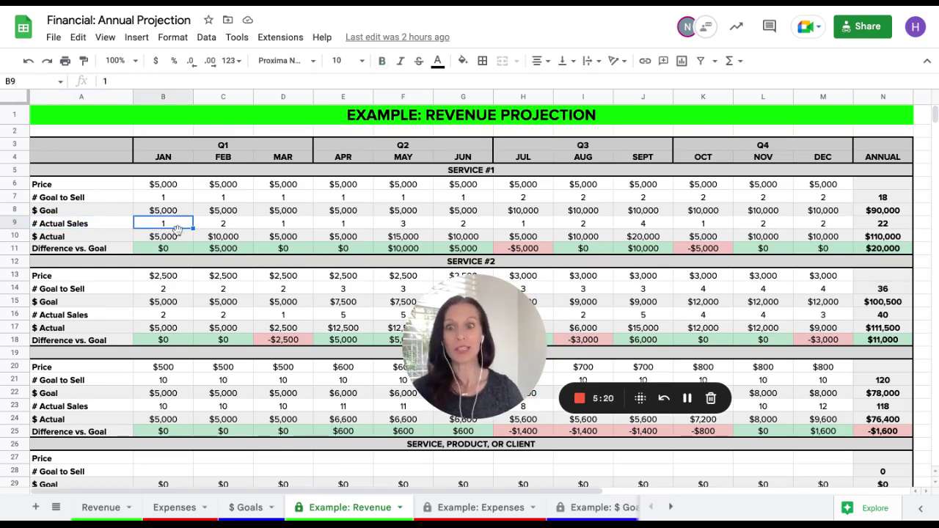
left_click(223, 225)
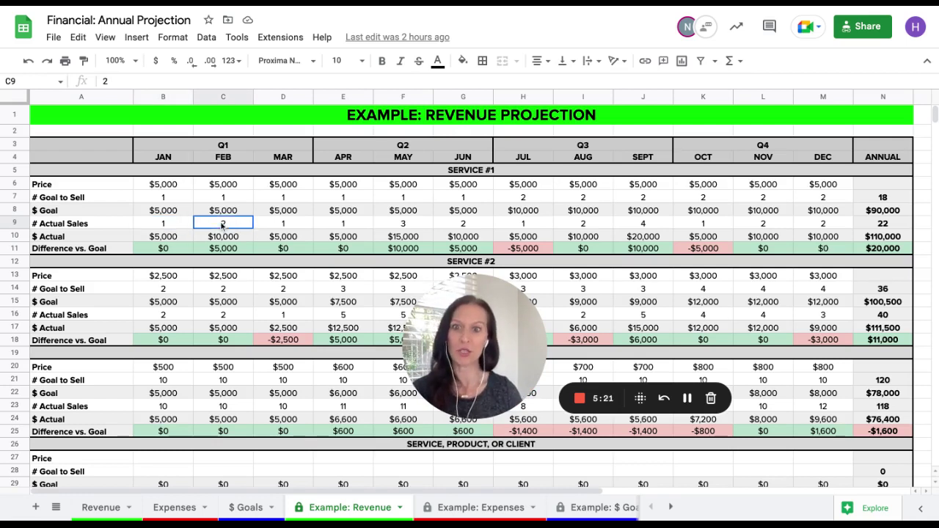
left_click(298, 227)
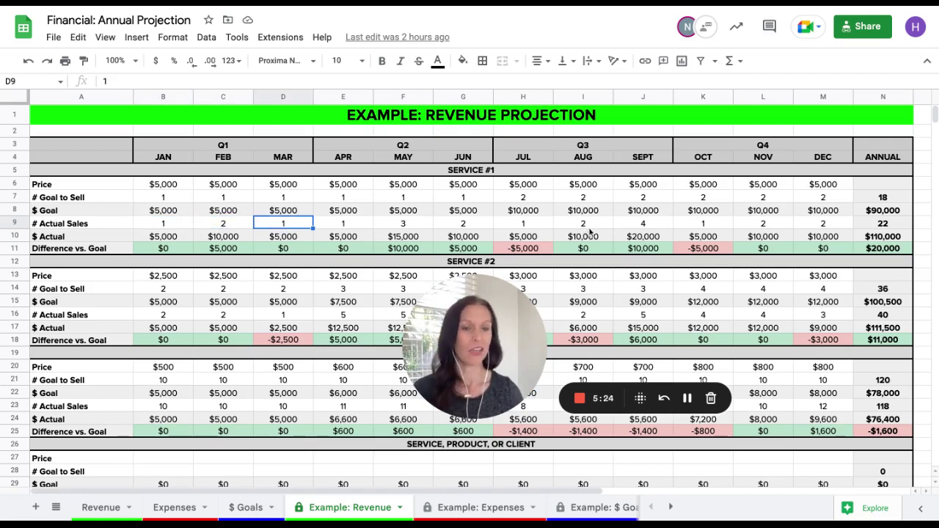
left_click(878, 227)
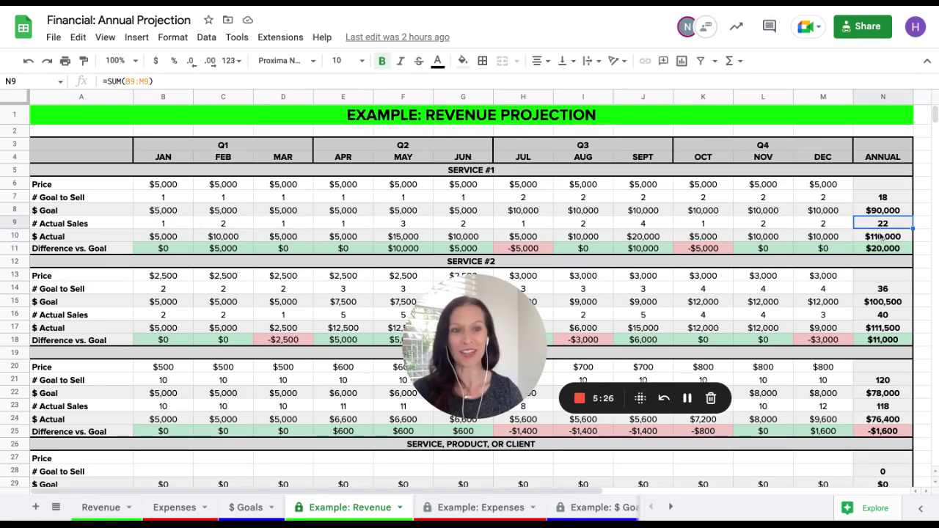
left_click(881, 237)
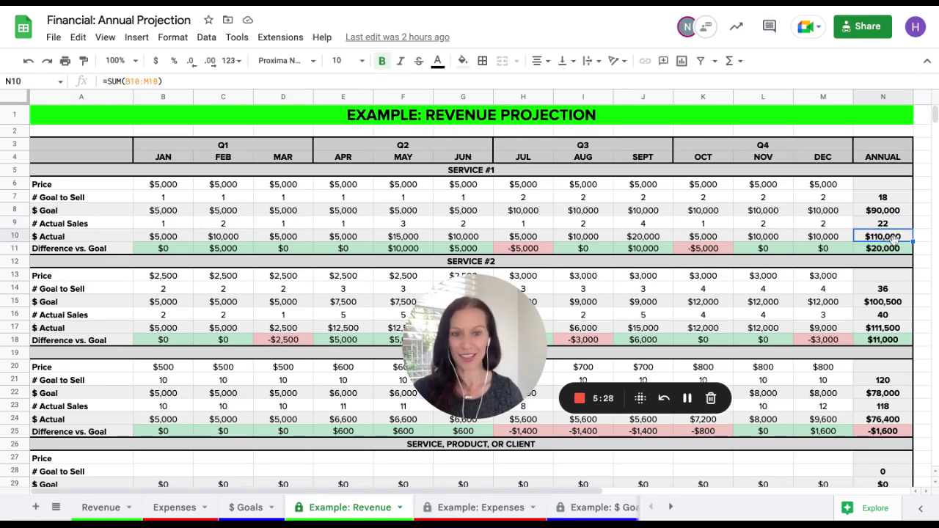
left_click(894, 213)
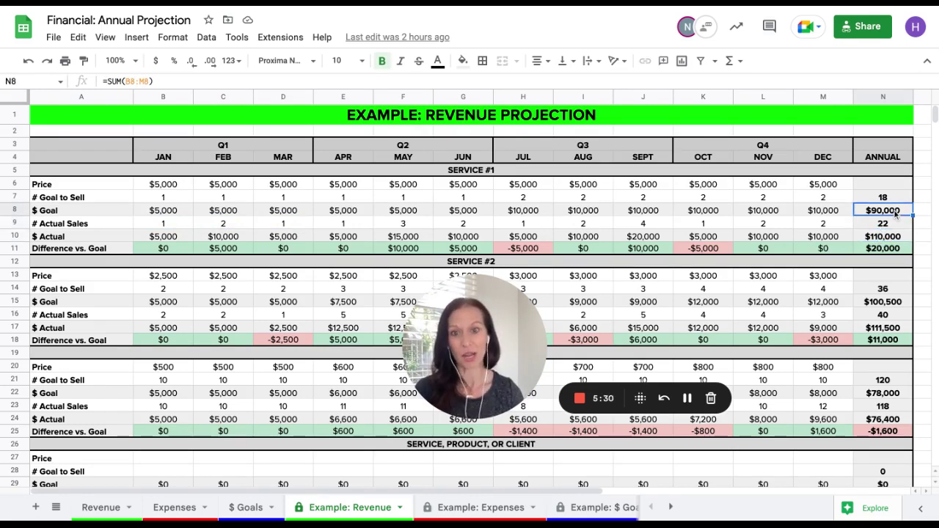
left_click(895, 249)
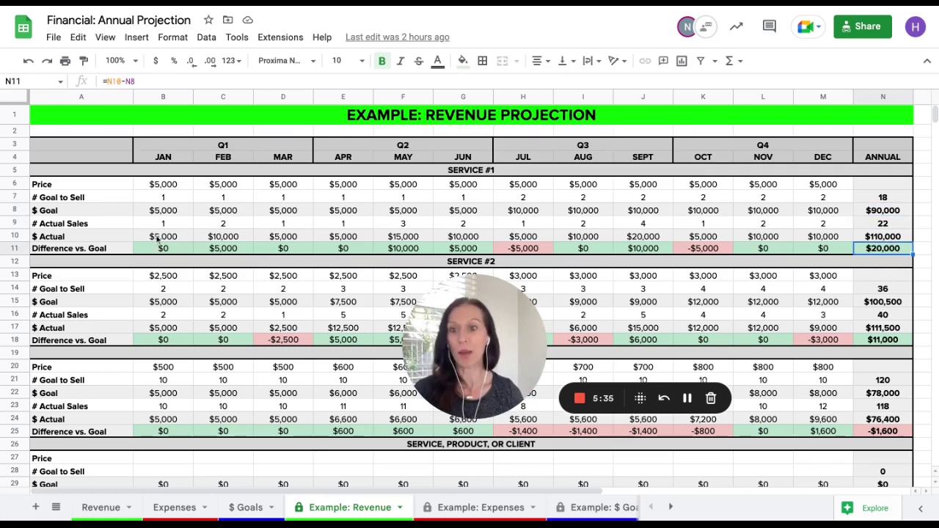
left_click_drag(218, 240, 222, 249)
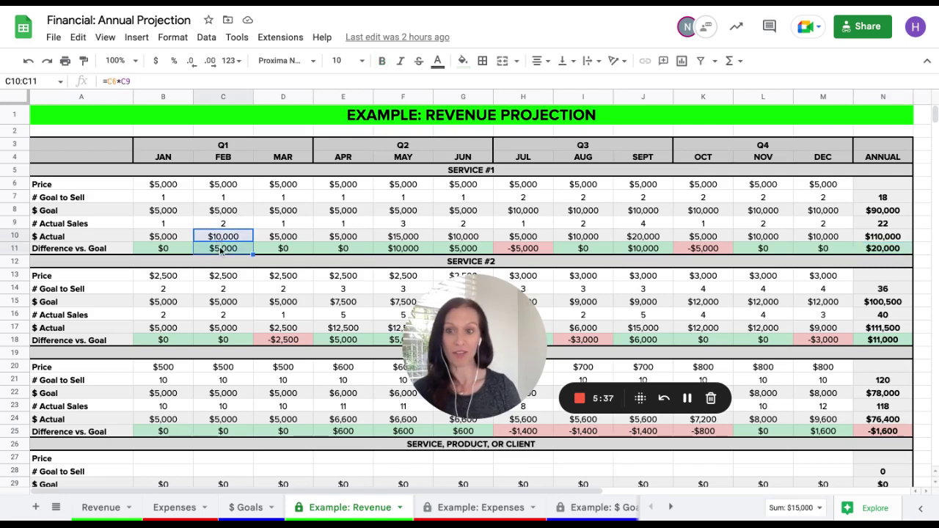
left_click_drag(534, 239, 535, 249)
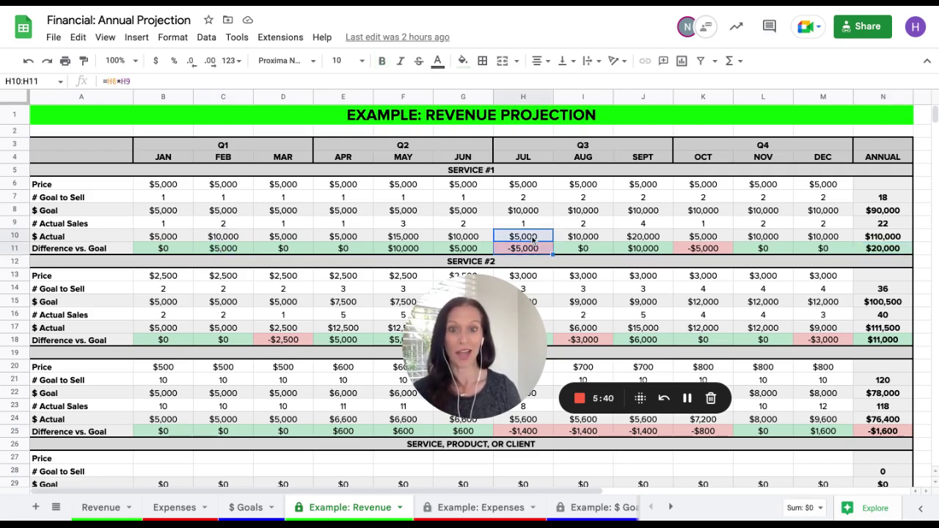
left_click_drag(702, 239, 702, 249)
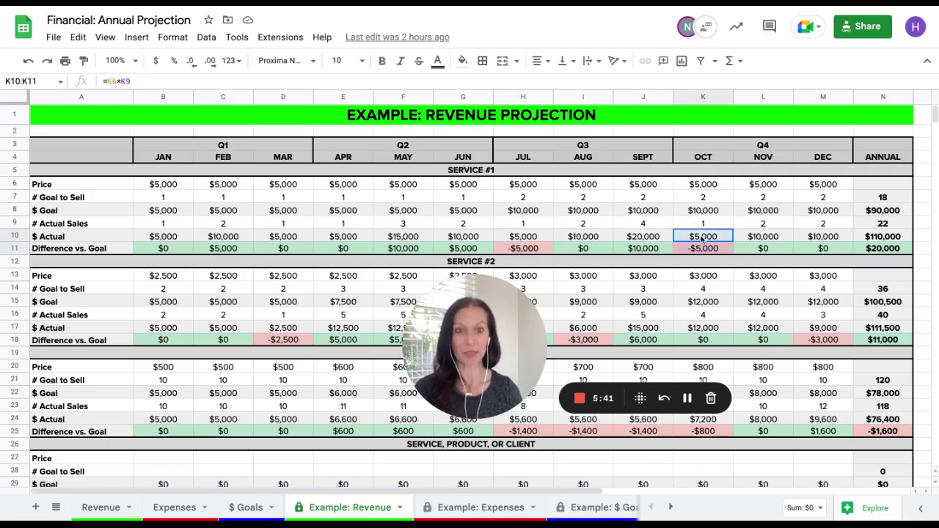
left_click_drag(584, 239, 594, 252)
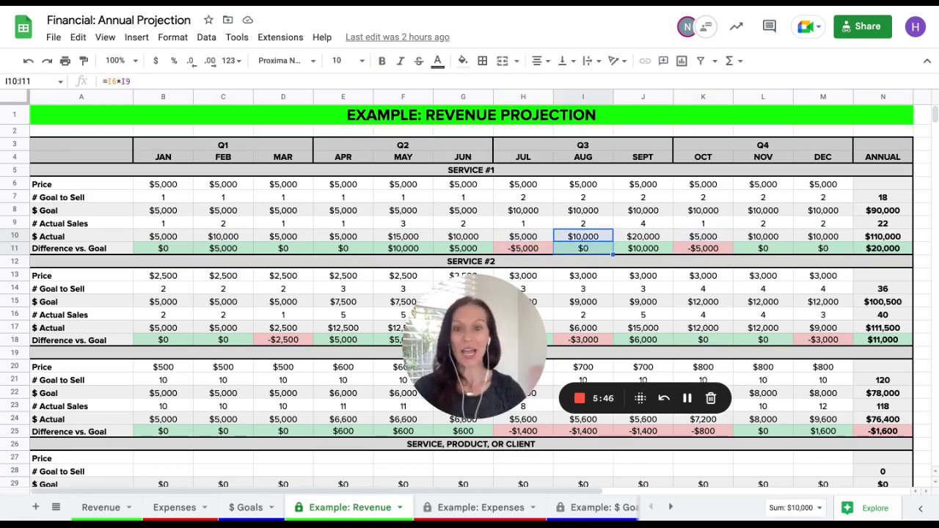
left_click(668, 228)
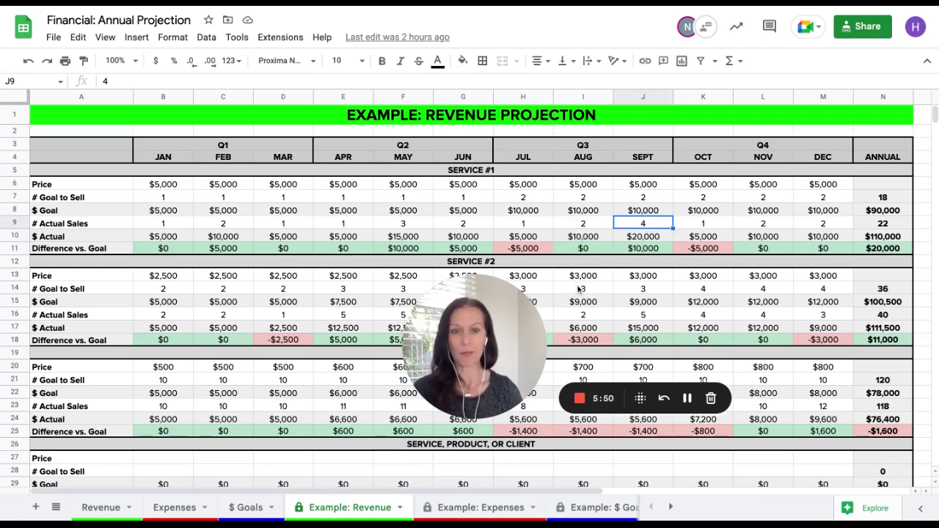
scroll(614, 285, "down", 2)
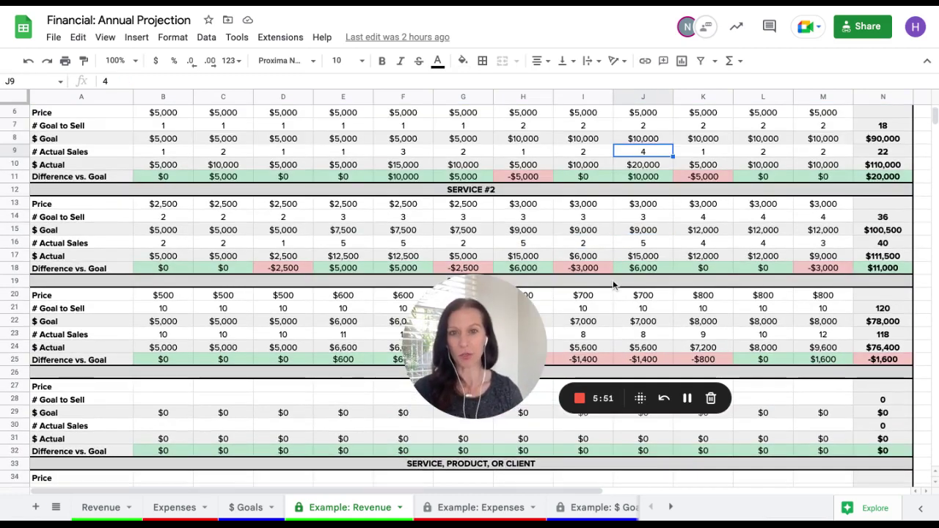
scroll(612, 279, "up", 2)
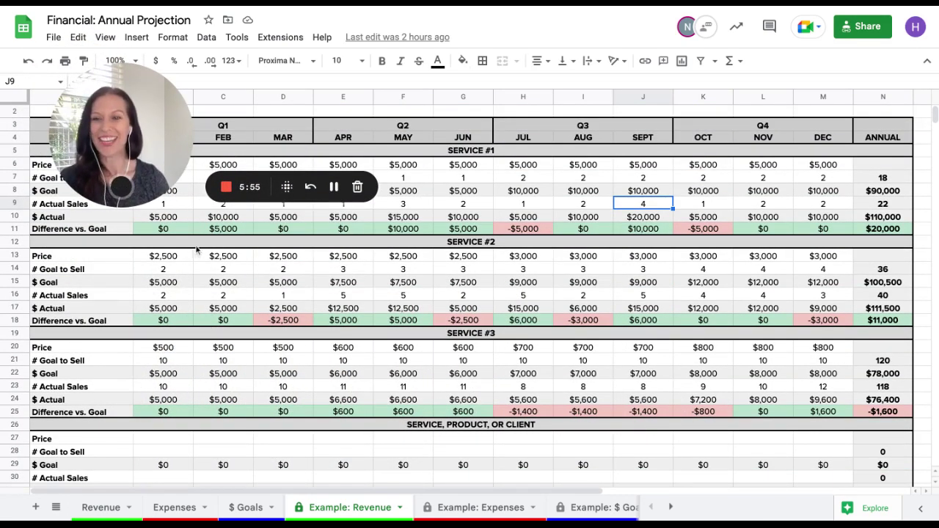
left_click(413, 246)
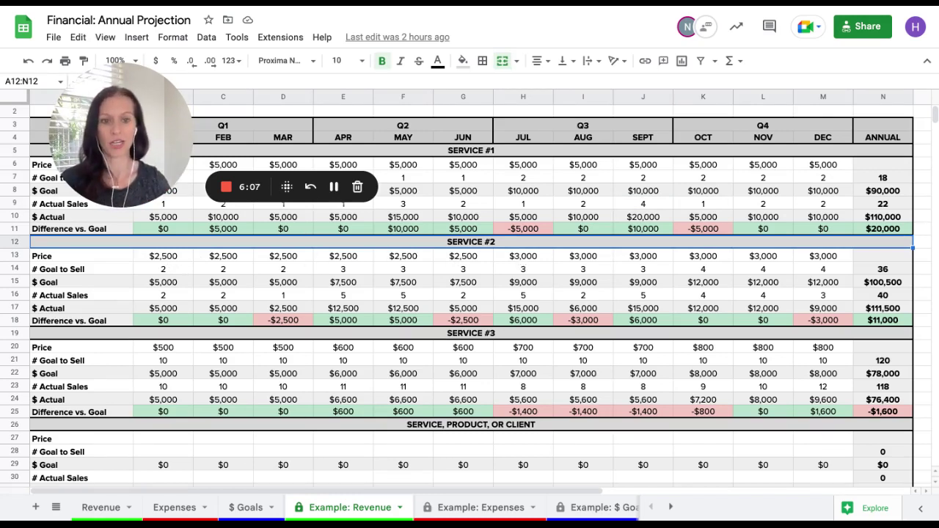
left_click(157, 258)
key("shift+Right")
key("shift+Right")
key("shift+Right")
key("shift+Right")
key("shift+Right")
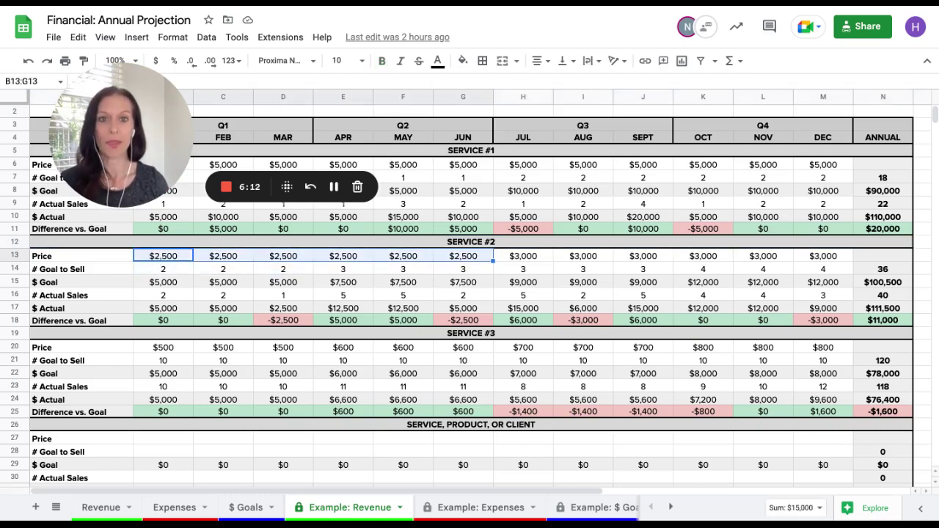
left_click(520, 260)
key("shift+Right")
key("shift+Down")
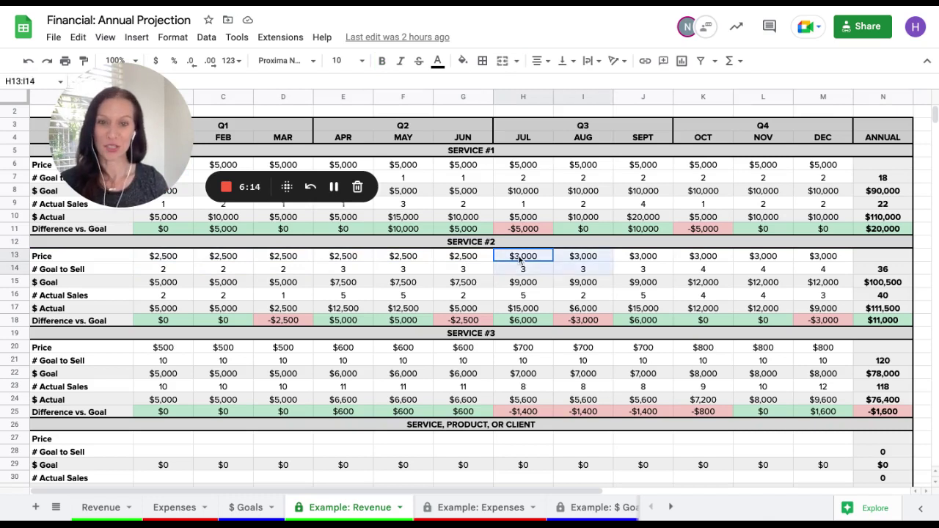
key("shift+Right")
key("shift+Right")
key("shift+Up")
key("shift+Right")
key("shift+Right")
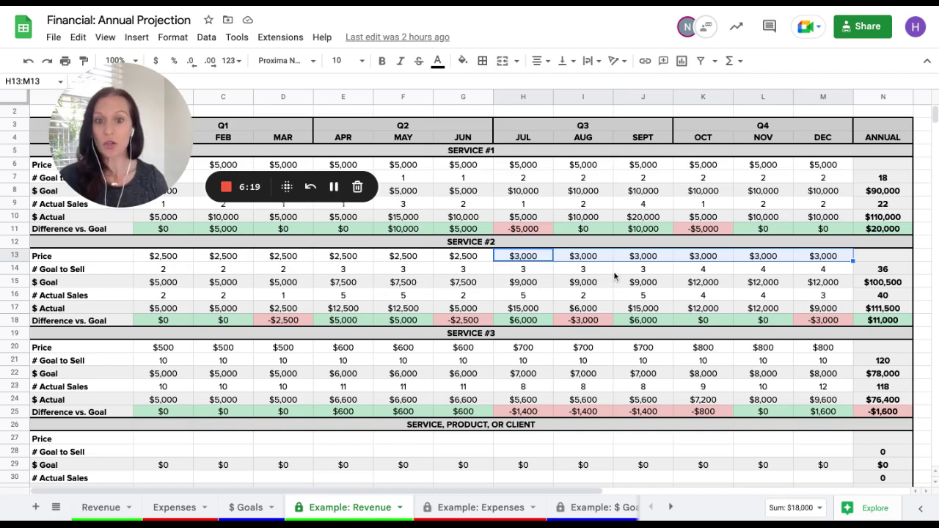
left_click_drag(162, 274, 613, 274)
left_click(695, 273)
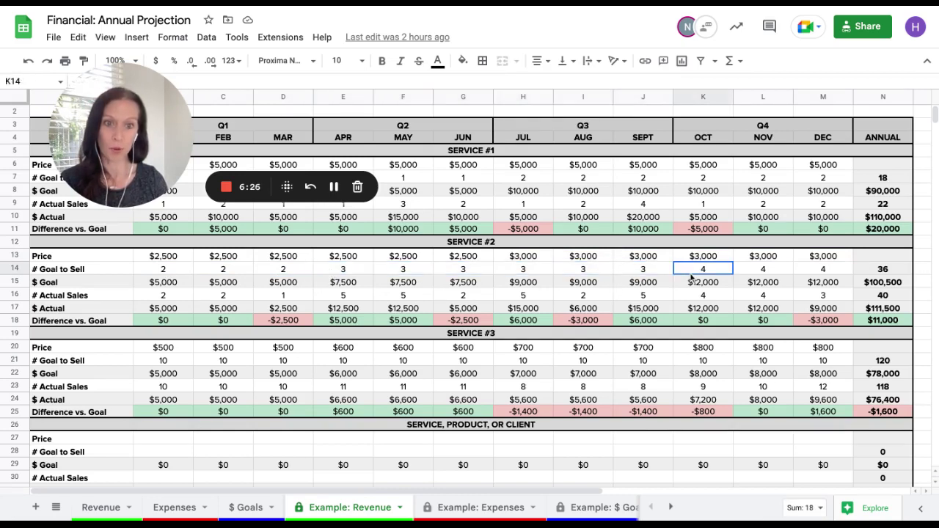
key("shift+Right")
key("shift+Right")
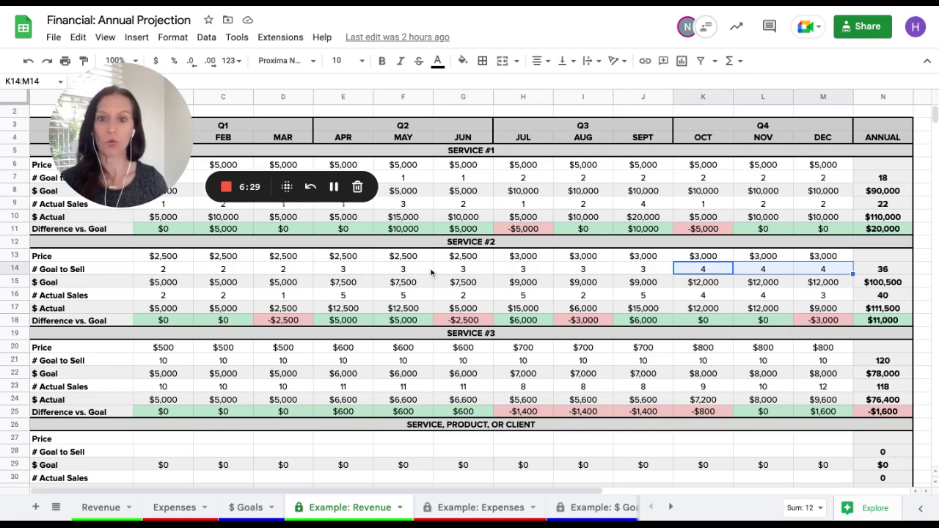
left_click(428, 272)
left_click(466, 271)
left_click(520, 270)
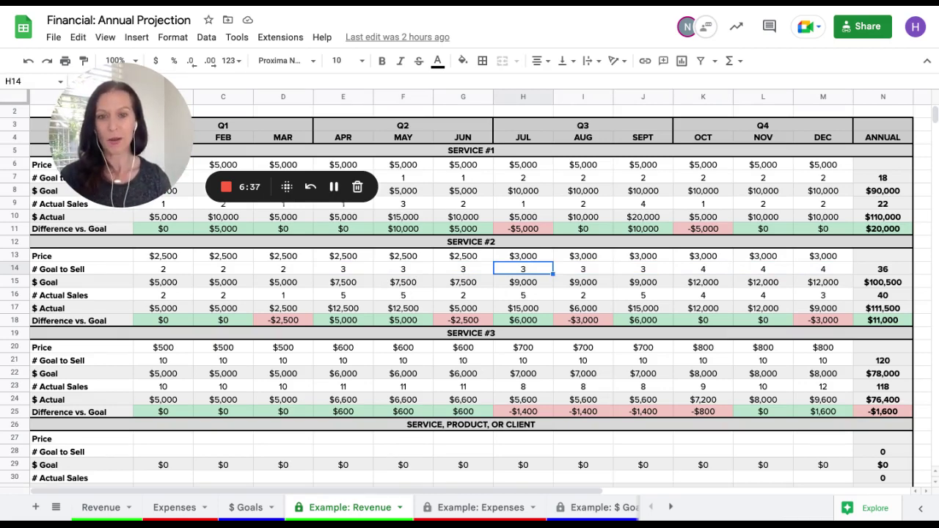
scroll(529, 311, "down", 2)
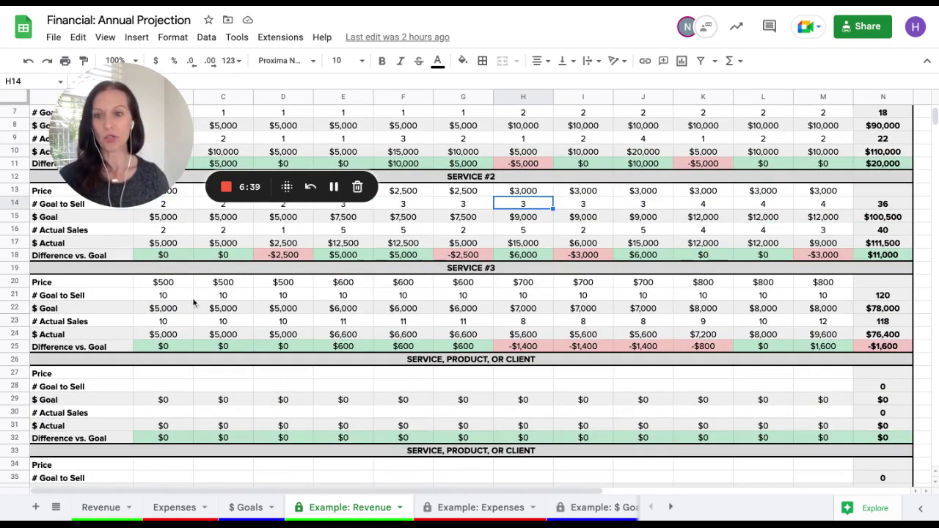
left_click(150, 297)
key("shift+Right")
key("shift+Right")
key("shift+Right")
key("shift+Right")
key("shift+Right")
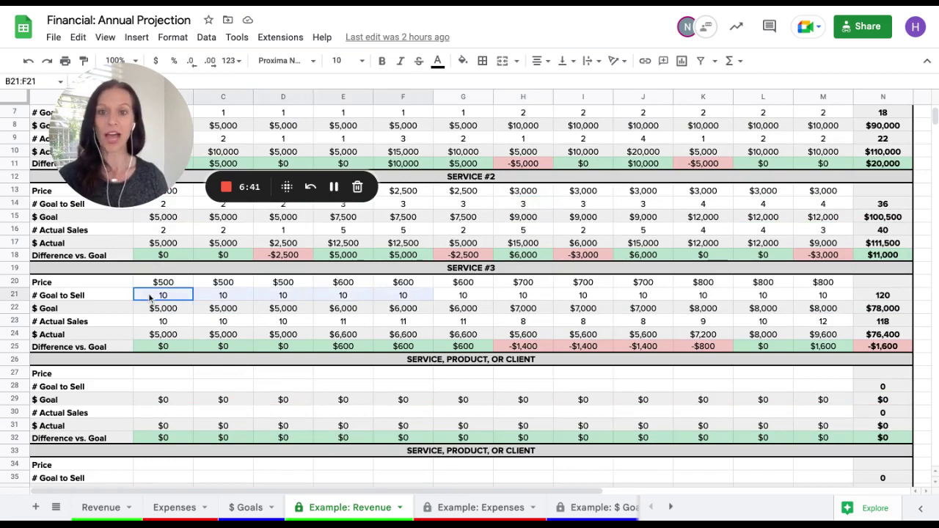
key("shift+Right")
key("shift+Right")
key("shift+Right")
key("shift+Right")
key("shift+Right")
key("shift+Right")
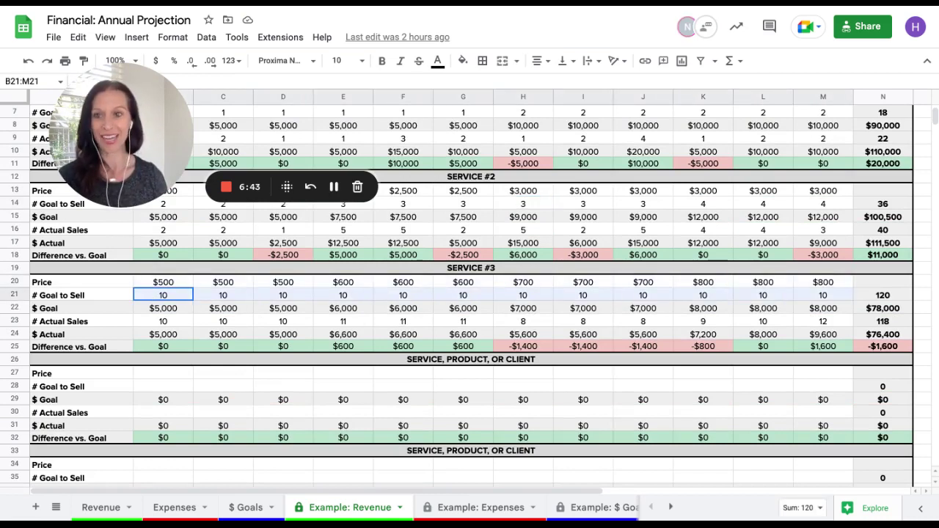
left_click(161, 286)
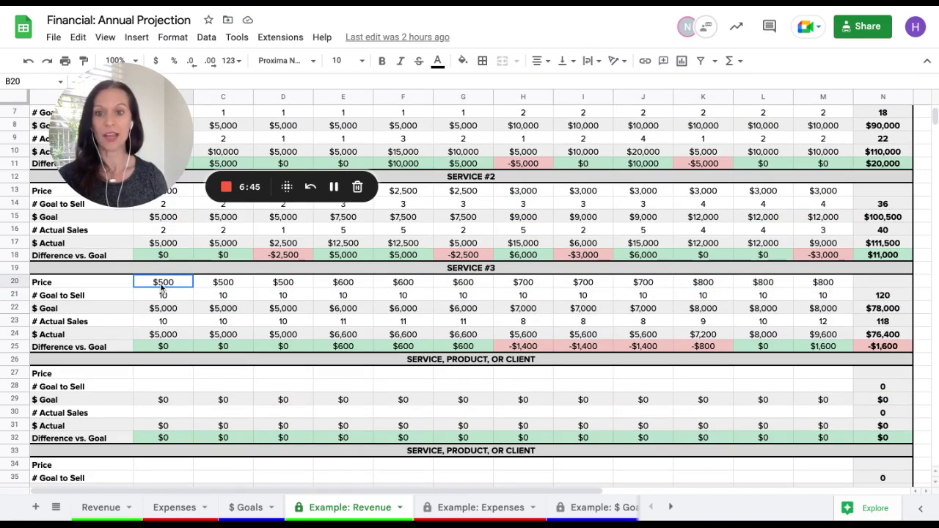
key("shift+Right")
key("shift+Right")
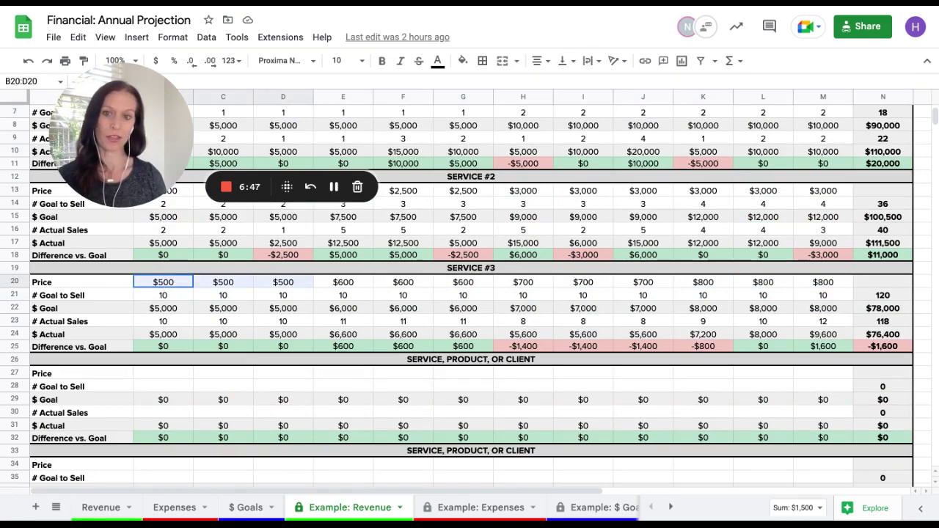
left_click_drag(343, 286, 469, 294)
left_click_drag(527, 288, 669, 286)
left_click(712, 285)
key("shift+Right")
key("shift+Right")
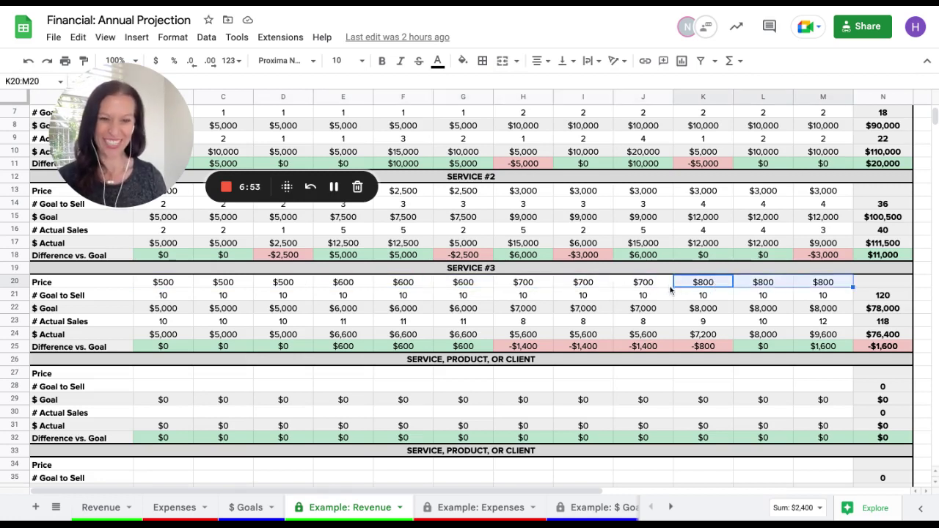
left_click(699, 288)
left_click_drag(698, 288, 818, 286)
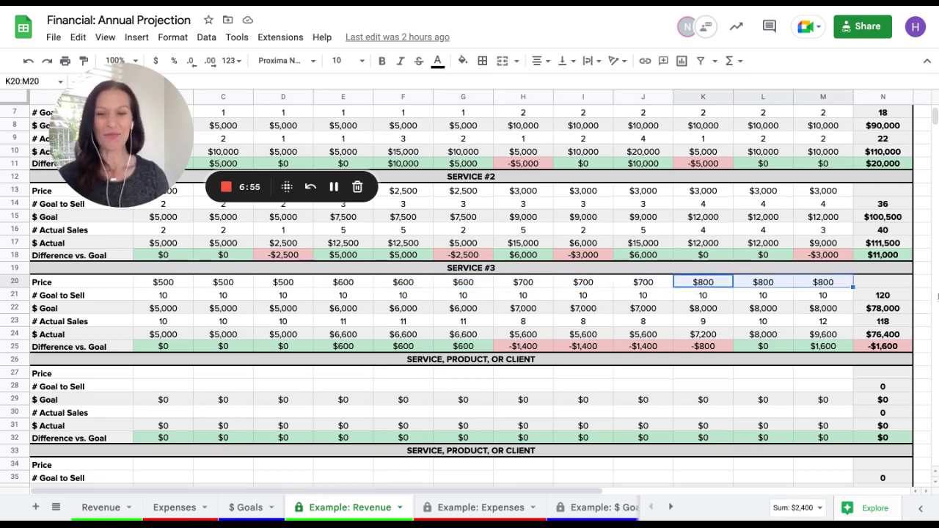
left_click(882, 349)
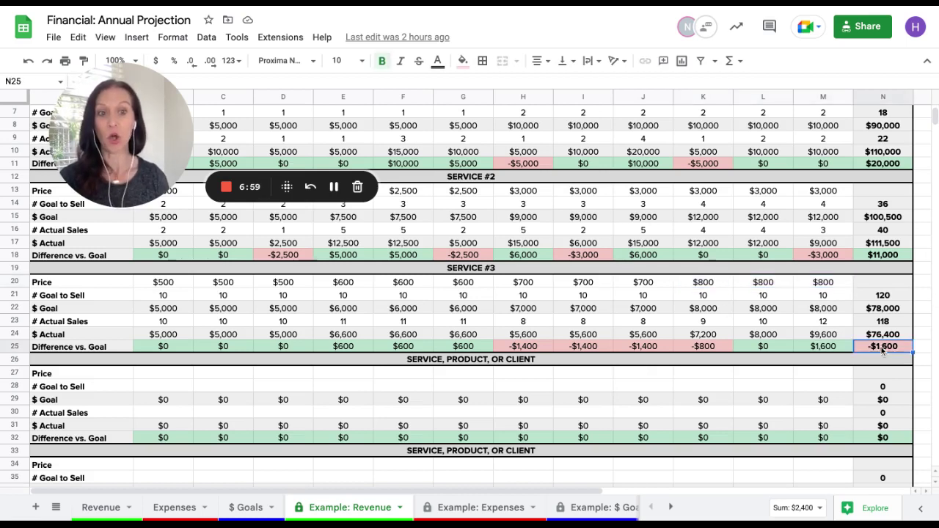
left_click(889, 311)
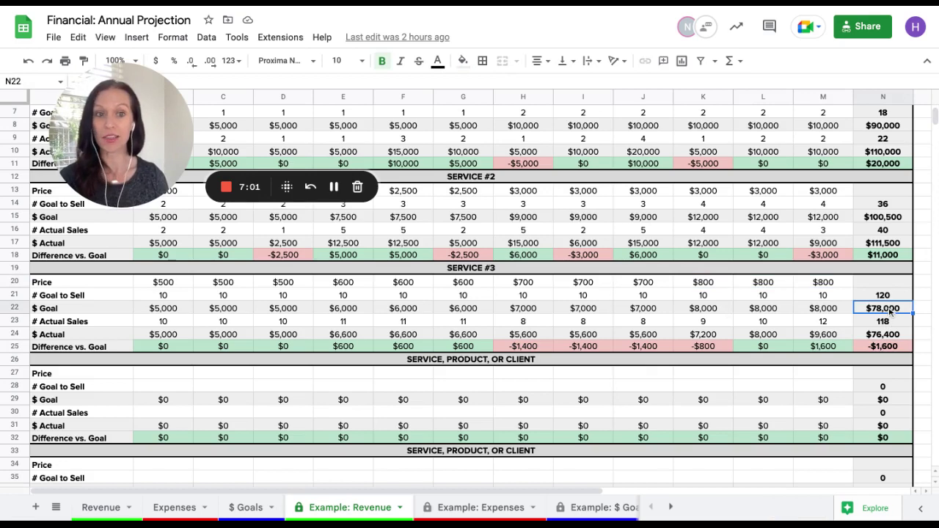
left_click(895, 338)
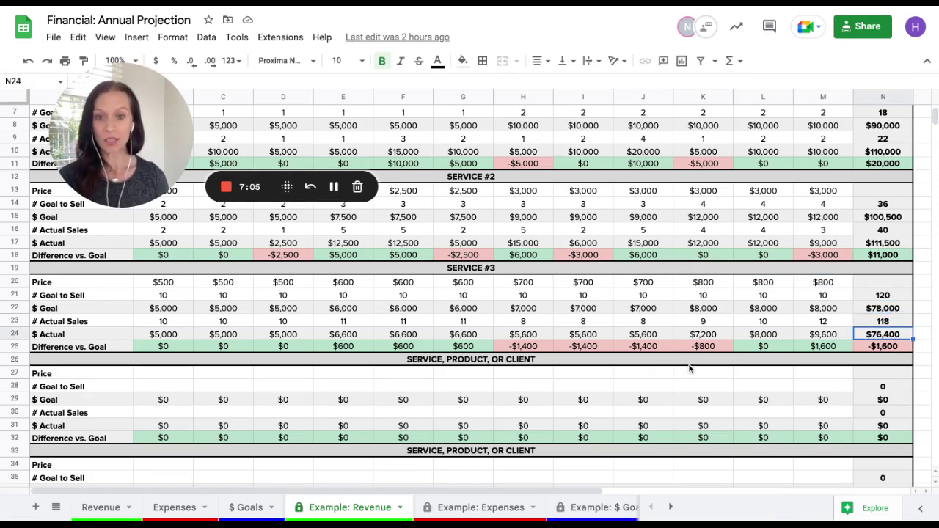
scroll(689, 369, "down", 15)
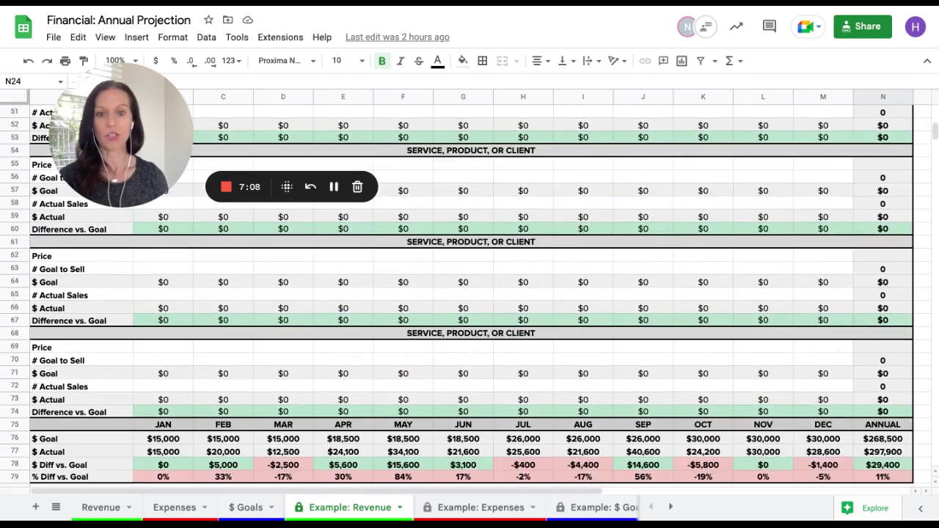
scroll(433, 378, "down", 2)
left_click(171, 375)
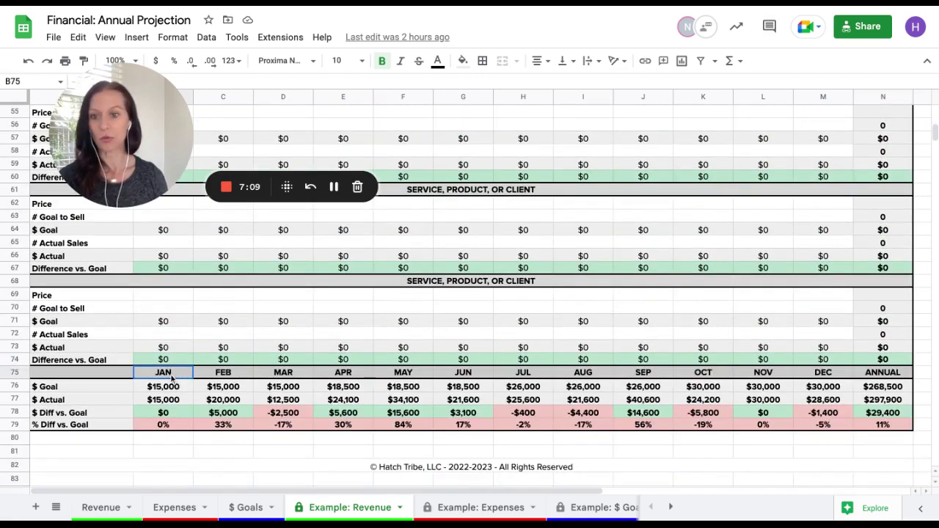
key("shift+Down")
key("shift+Down")
key("shift+Down")
key("shift+Down")
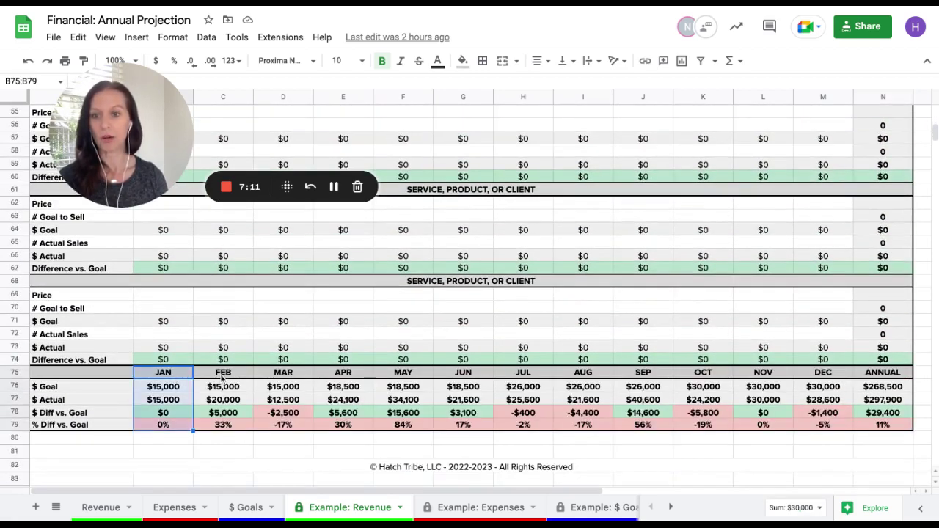
left_click(222, 377)
key("shift+Down")
key("shift+Down")
key("shift+Down")
key("shift+Down")
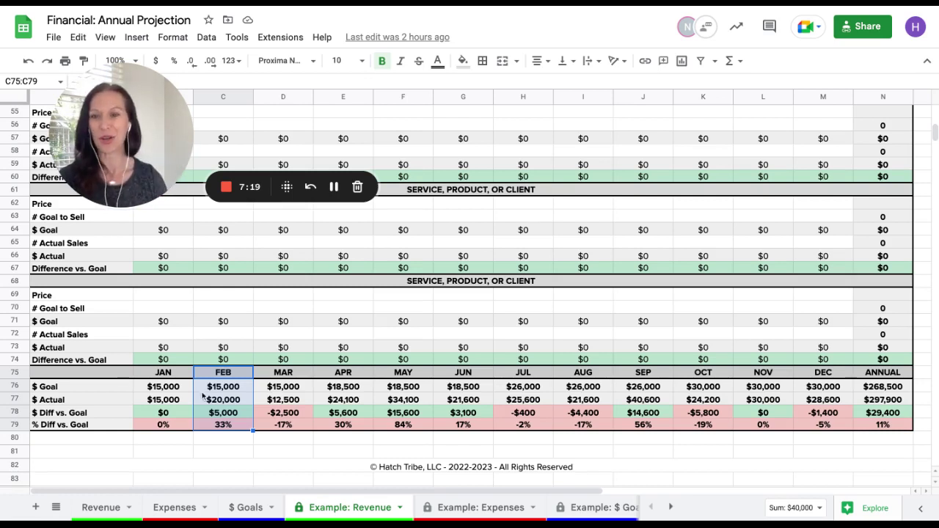
left_click(174, 389)
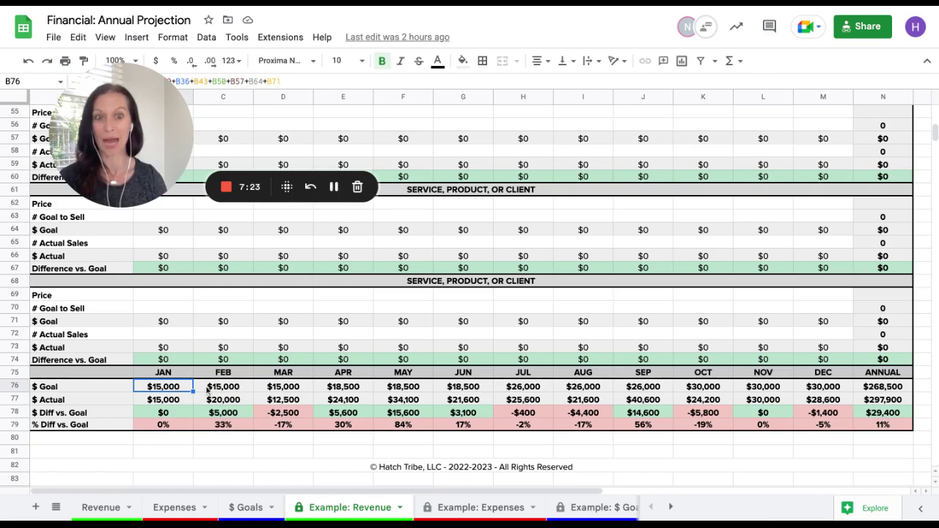
left_click(906, 389)
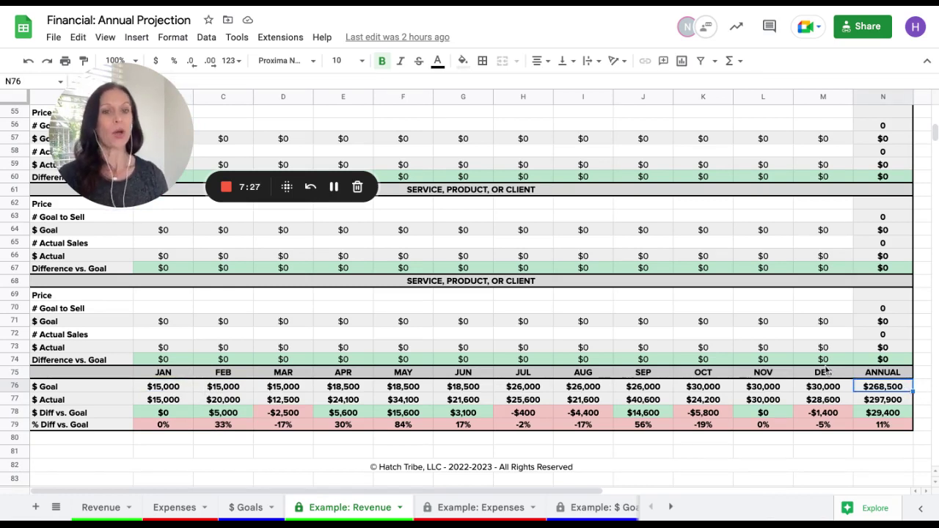
Review the section headers in rows 54, 5 and 26, scroll through the empty blocks, and return to row 1
scroll(825, 371, "up", 5)
left_click(549, 286)
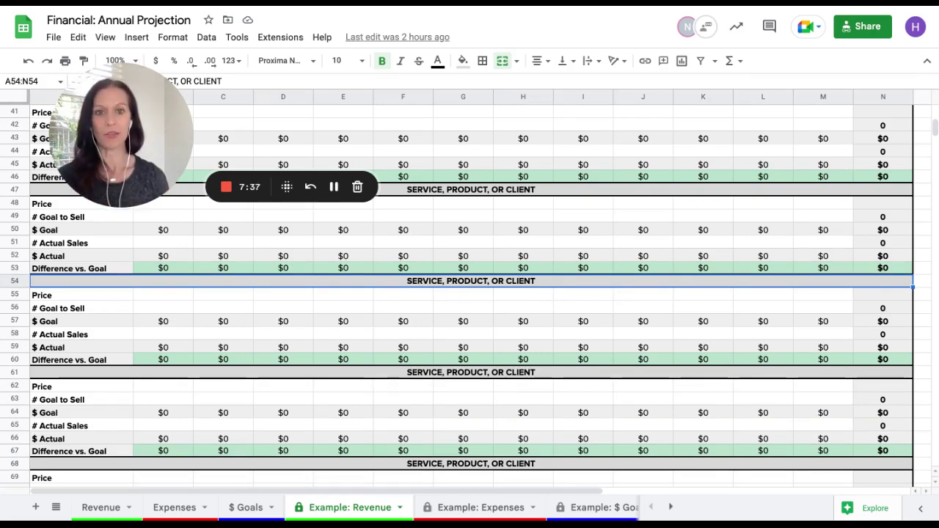
scroll(534, 264, "up", 10)
left_click(512, 177)
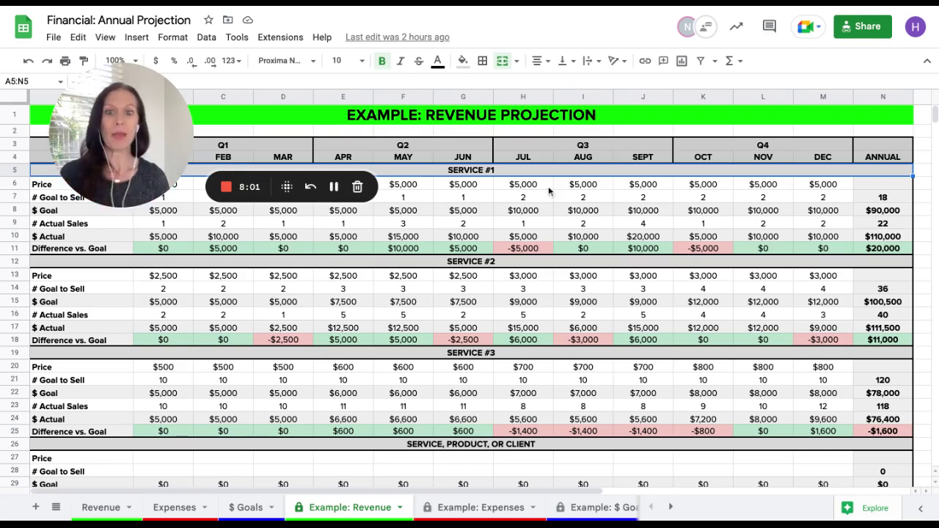
scroll(592, 267, "down", 3)
left_click(511, 325)
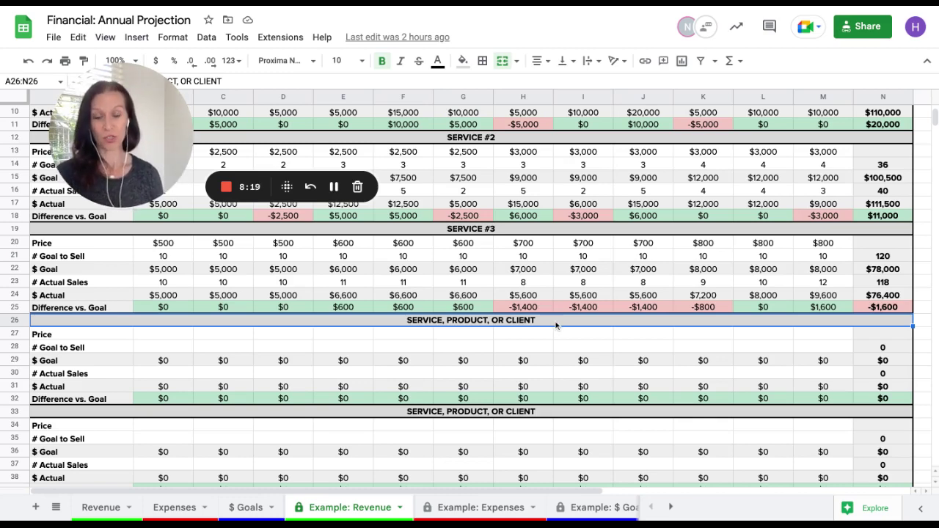
scroll(555, 325, "down", 4)
scroll(555, 326, "down", 6)
scroll(555, 325, "down", 4)
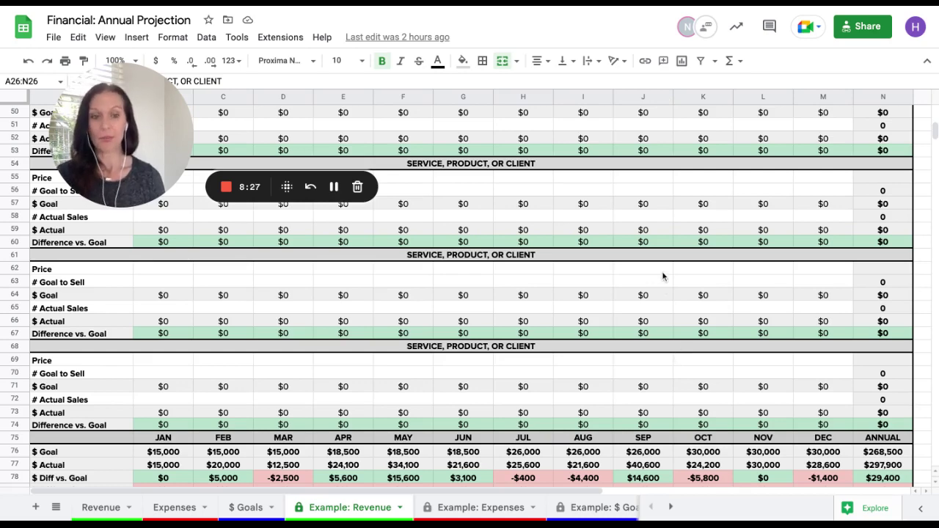
scroll(662, 277, "up", 15)
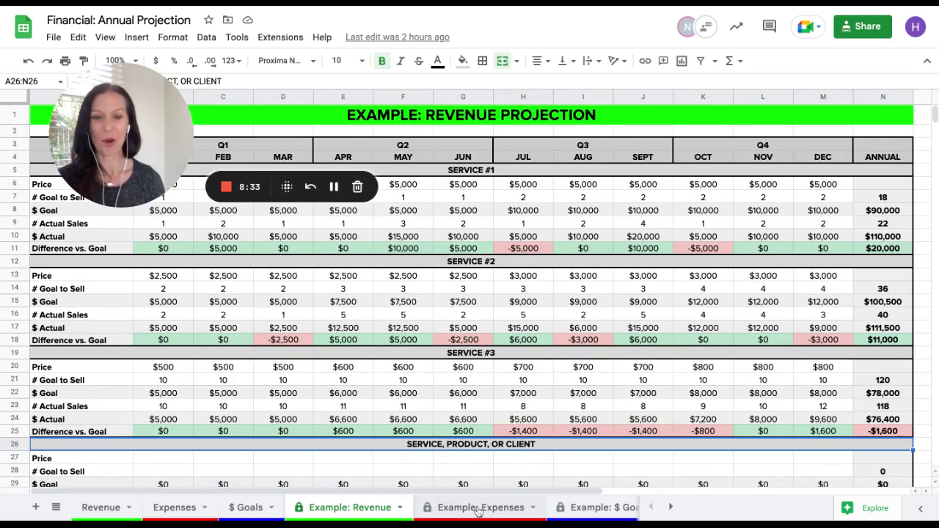
Open Example: Expenses, select the quarter and month header rows, then the OFFICE EXPENSES header
left_click(478, 509)
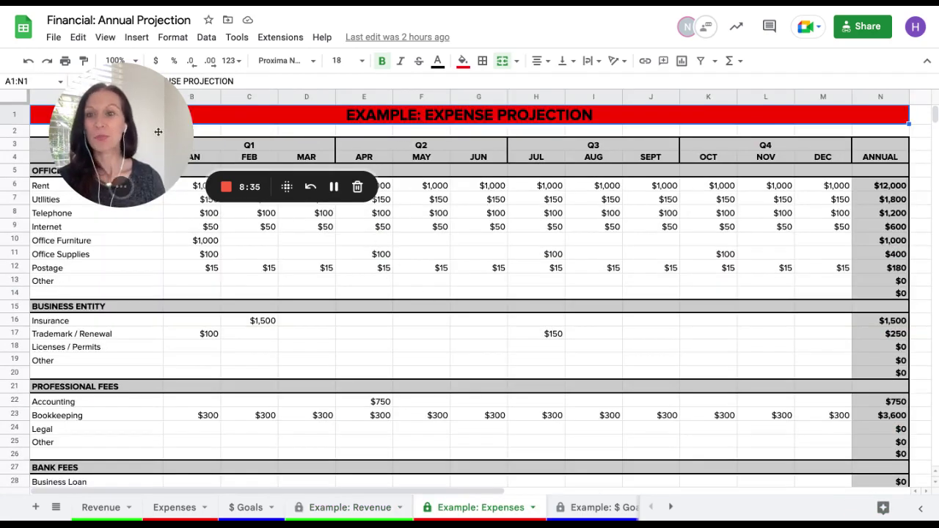
left_click_drag(110, 184, 165, 131)
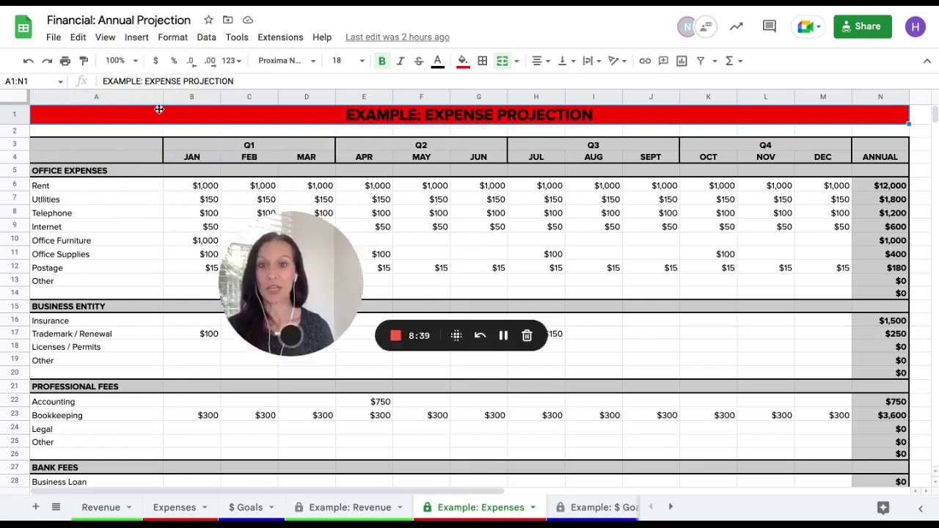
left_click(105, 143)
key("shift+Right")
key("shift+Right")
key("shift+Right")
key("shift+Right")
key("shift+Right")
key("shift+Right")
key("shift+Right")
key("shift+Right")
key("shift+Right")
key("shift+Right")
key("shift+Right")
key("shift+Right")
key("shift+Right")
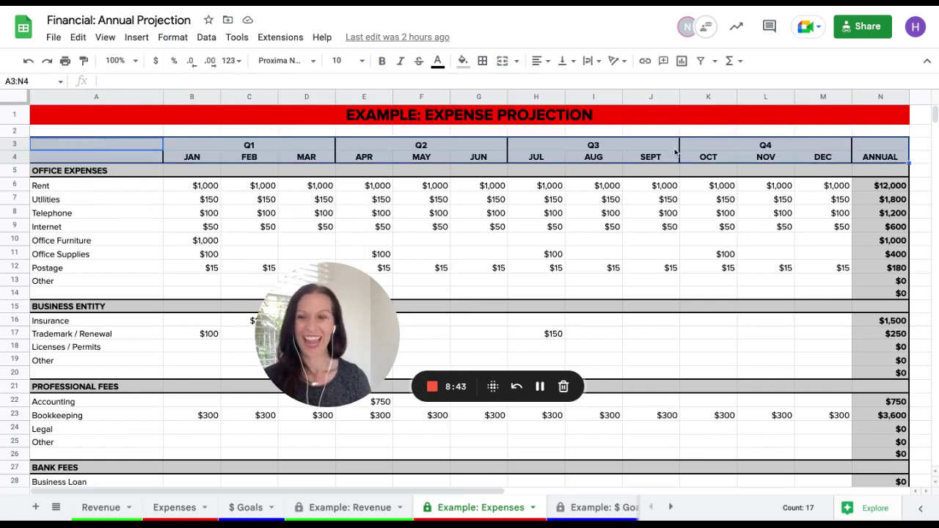
left_click(132, 174)
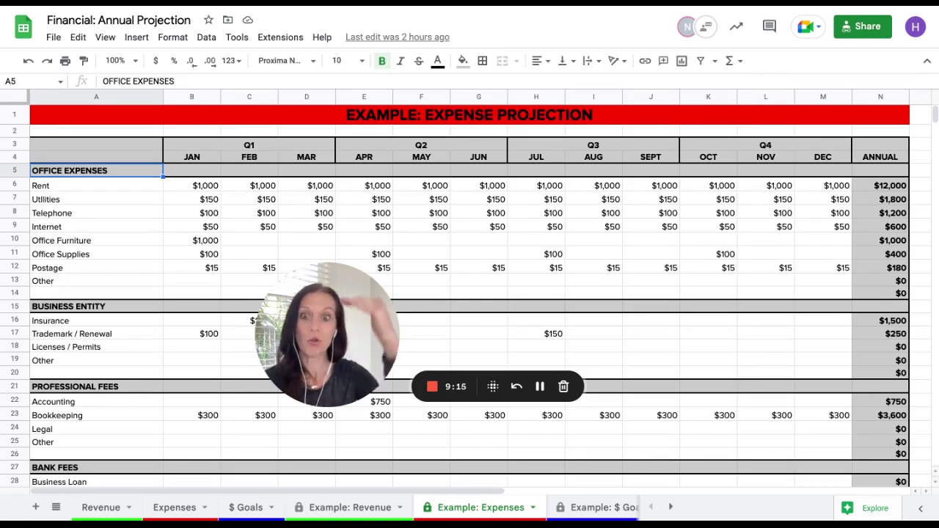
Select the office expense items from Rent down, then the OFFICE EXPENSES and BUSINESS ENTITY headers
left_click(91, 182)
key("shift+Down")
key("shift+Down")
key("shift+Down")
key("shift+Down")
key("shift+Down")
key("shift+Down")
key("shift+Down")
key("shift+Down")
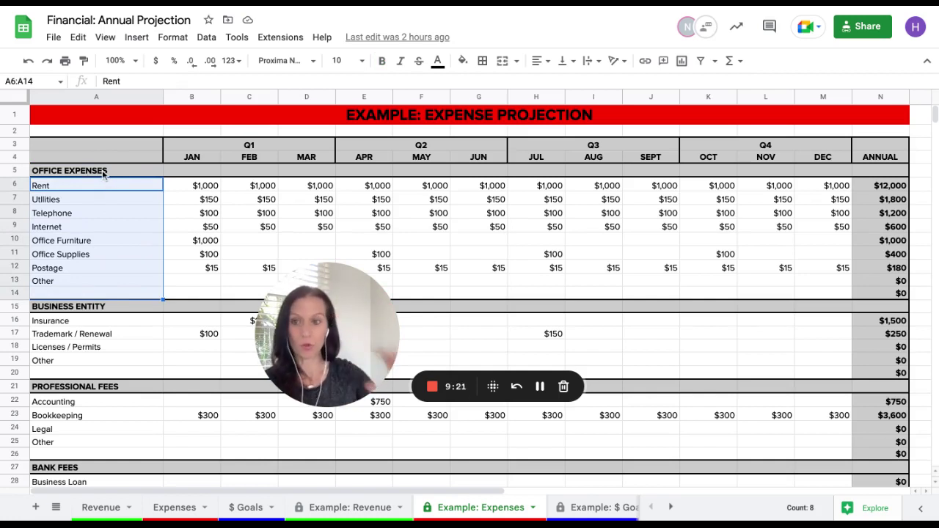
left_click(103, 172)
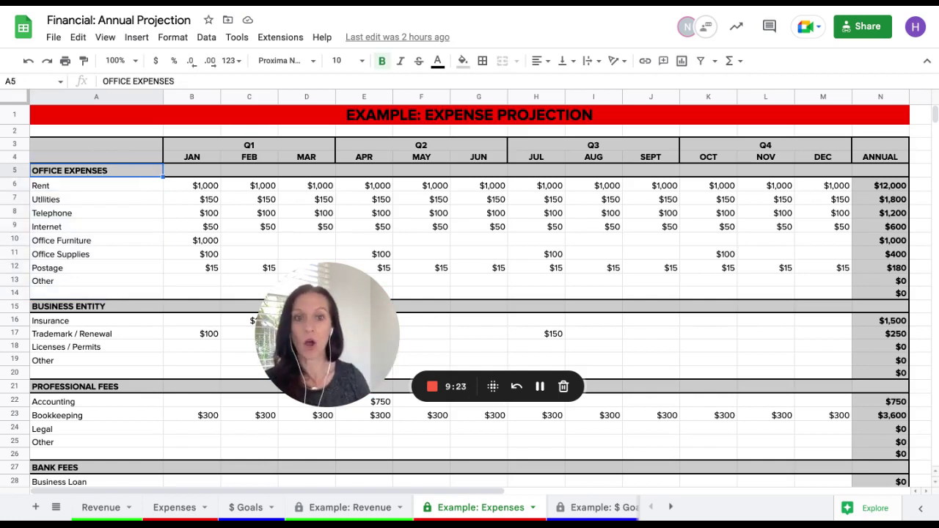
left_click(111, 307)
Select the PROFESSIONAL FEES header and scroll down to the salary sections around row 36
scroll(111, 308, "down", 2)
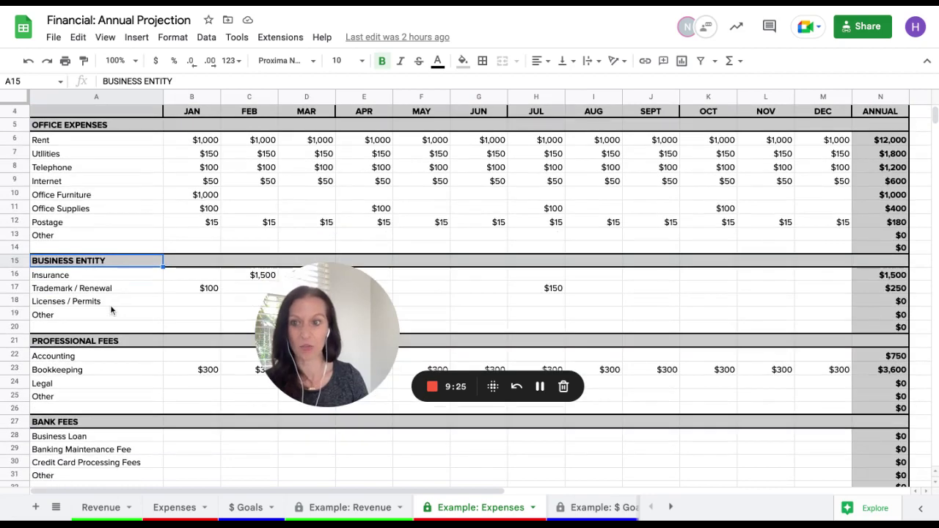
left_click(117, 337)
scroll(117, 339, "down", 1)
scroll(116, 336, "down", 1)
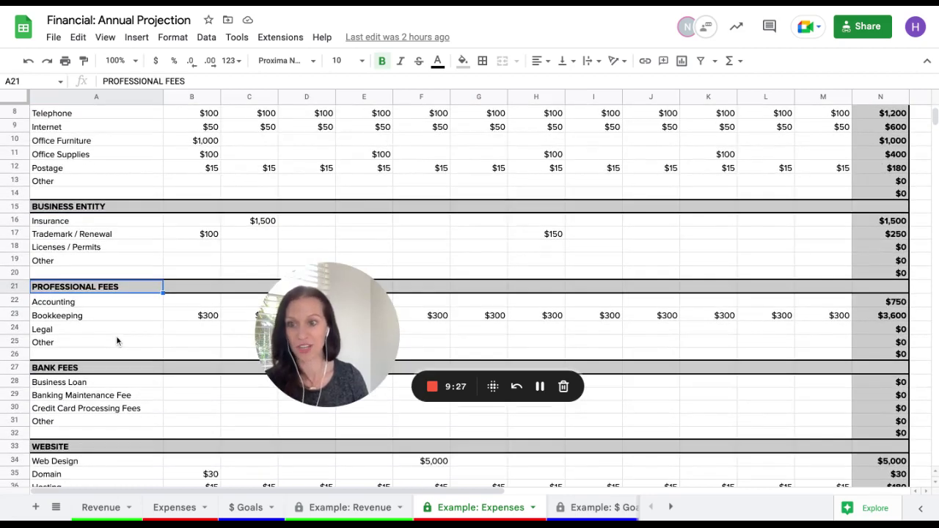
scroll(116, 336, "down", 2)
scroll(122, 336, "down", 3)
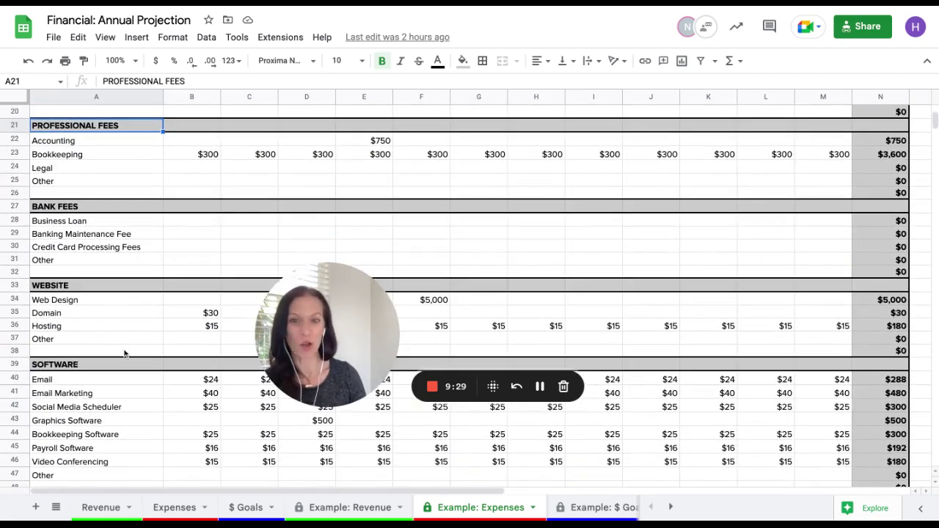
scroll(124, 344, "down", 2)
scroll(141, 302, "down", 4)
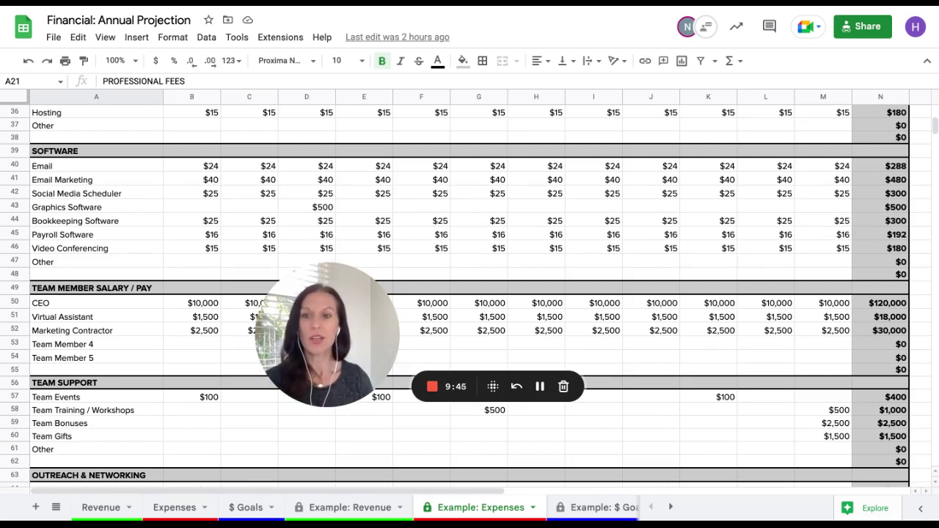
Select the CEO's twelve monthly $10,000 salary amounts
scroll(222, 275, "down", 3)
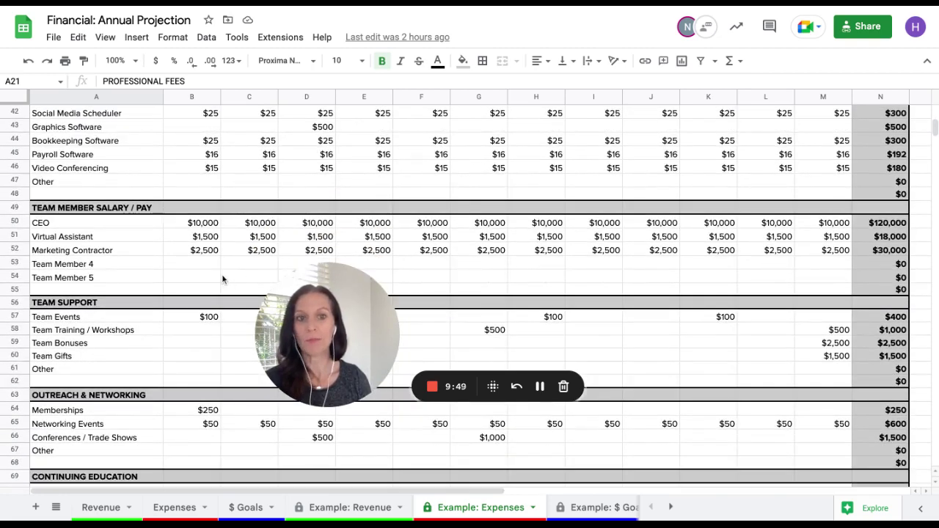
left_click(105, 223)
left_click(186, 226)
key("shift+Right")
key("shift+Right")
key("shift+Right")
key("shift+Right")
key("shift+Right")
key("shift+Right")
key("shift+Right")
key("shift+Right")
key("shift+Right")
key("shift+Right")
key("shift+Right")
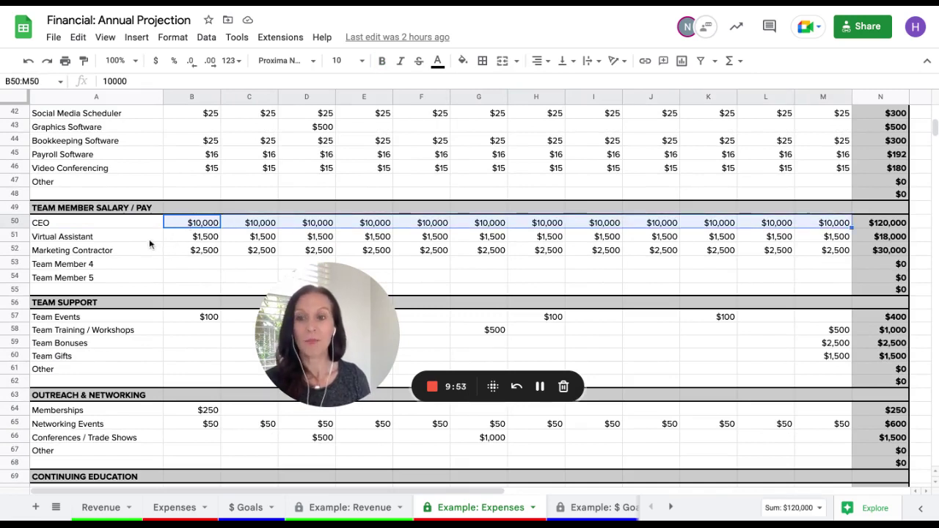
Select Team Member 4's empty July–December cells and the empty September Team Events cell
left_click(147, 263)
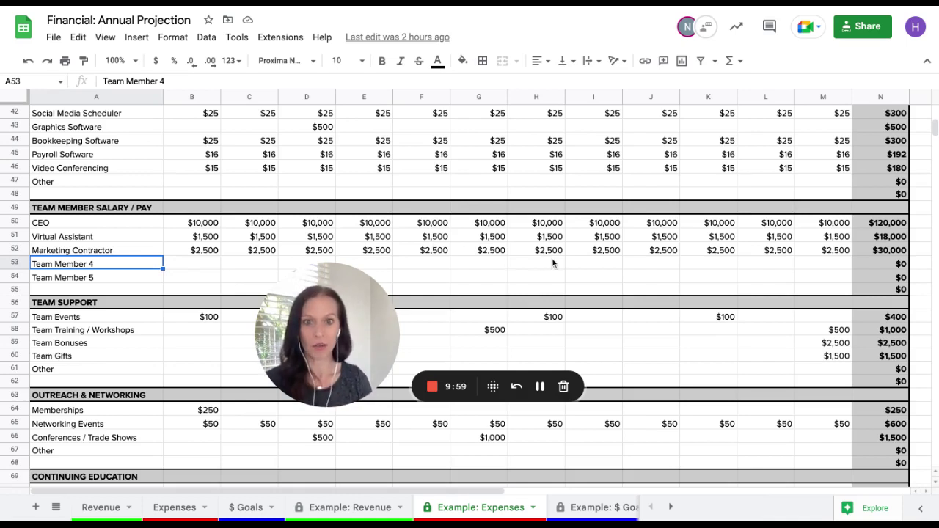
left_click_drag(555, 264, 817, 263)
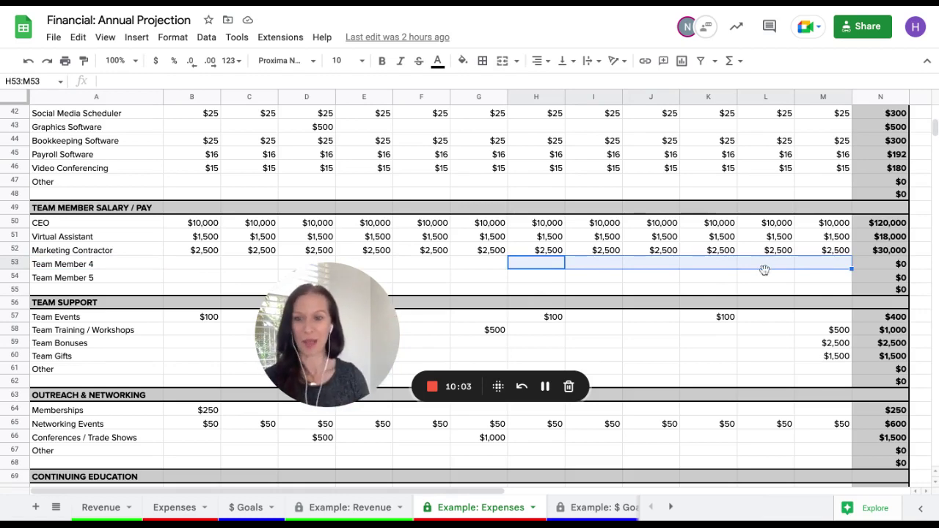
left_click(628, 318)
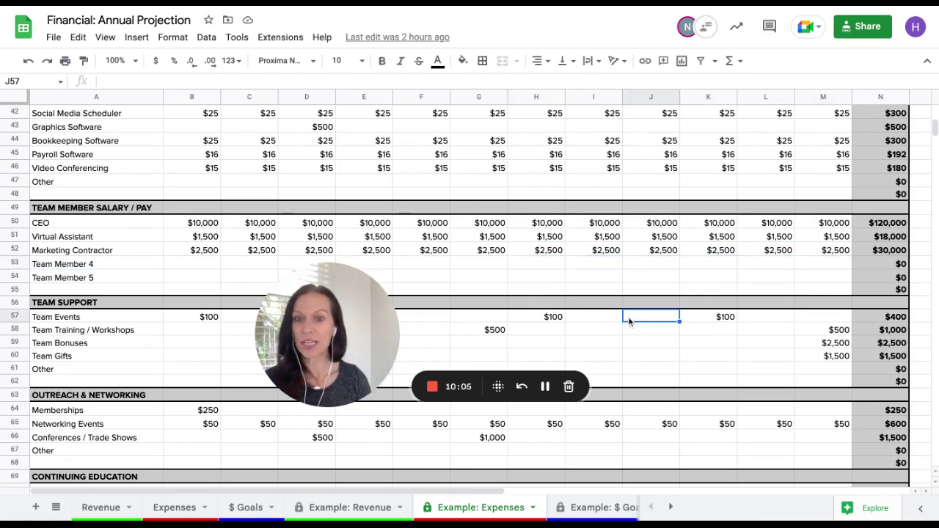
scroll(628, 319, "down", 5)
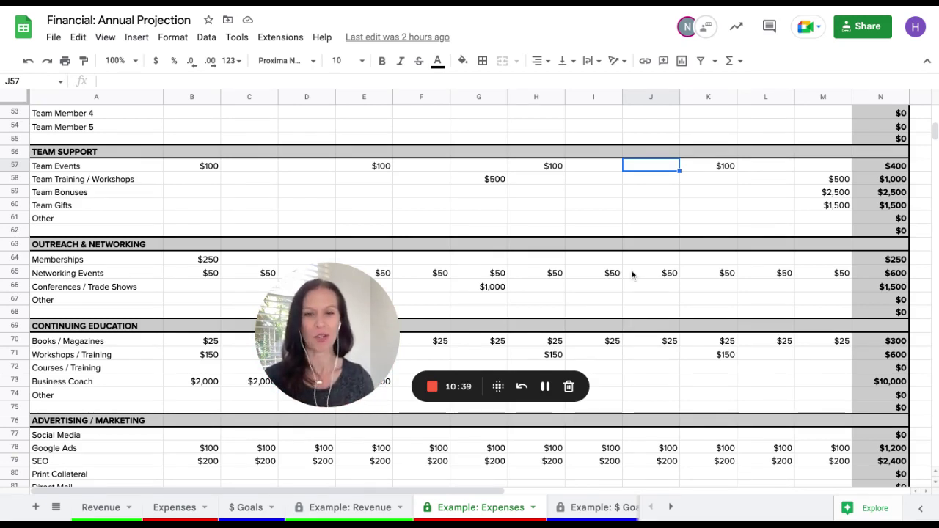
scroll(630, 274, "down", 3)
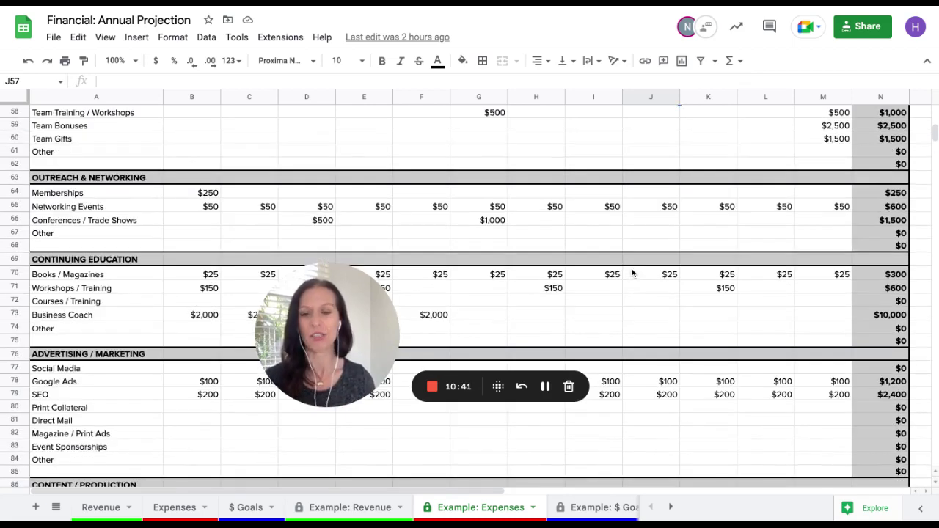
scroll(624, 275, "down", 10)
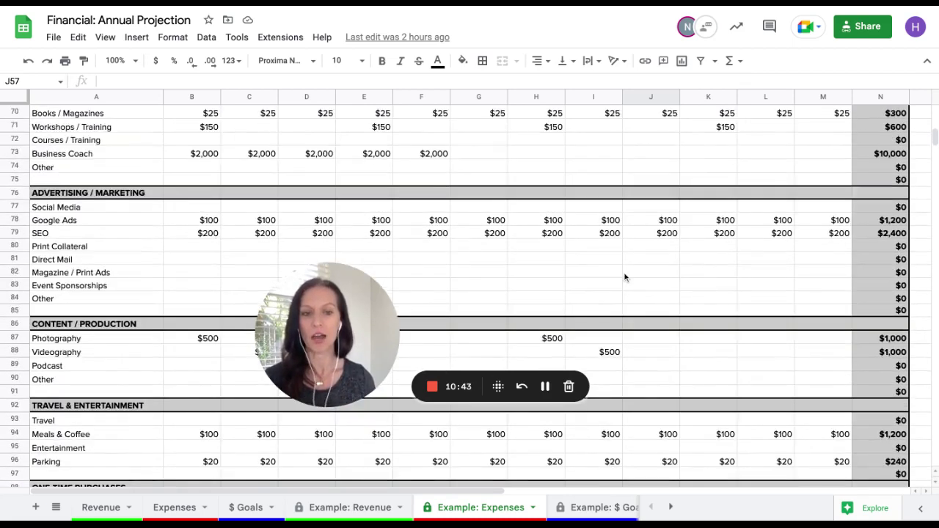
scroll(469, 293, "down", 2)
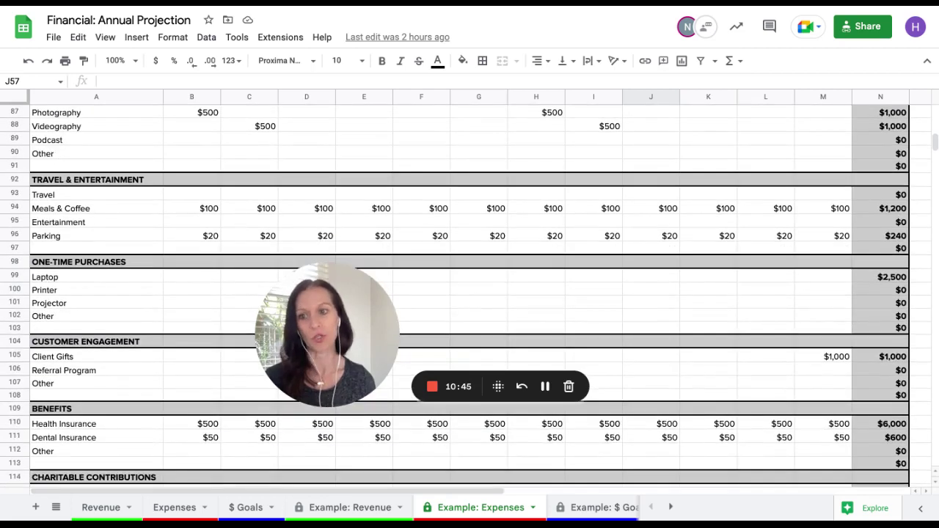
scroll(113, 308, "down", 5)
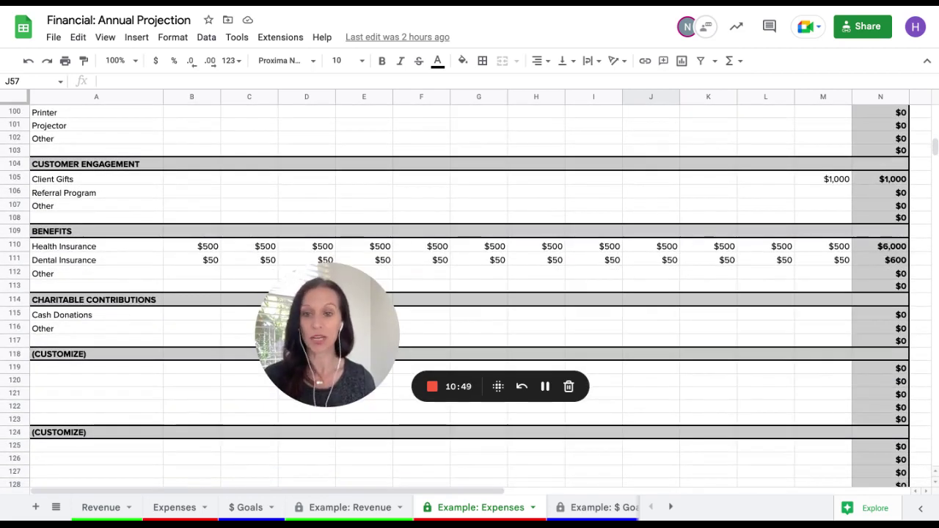
scroll(120, 291, "down", 2)
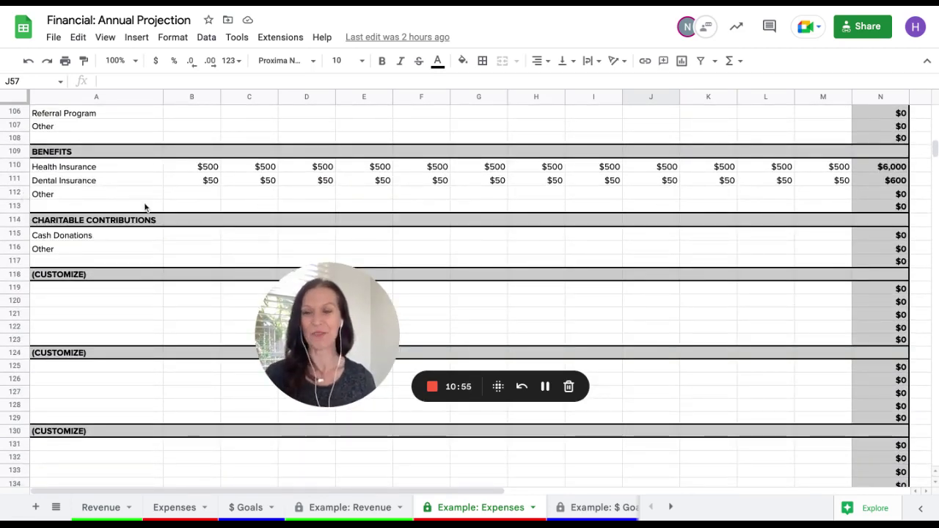
scroll(121, 230, "down", 1)
left_click(119, 235)
left_click(123, 312)
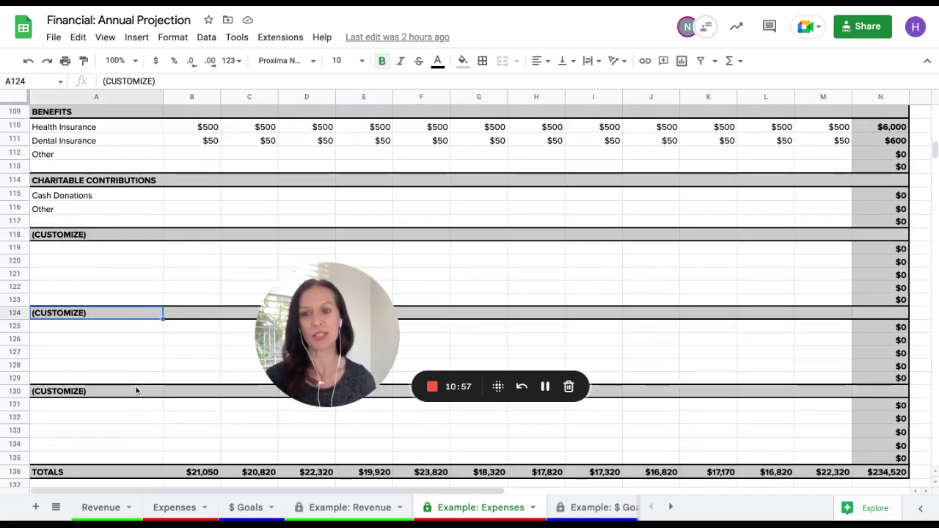
left_click(136, 391)
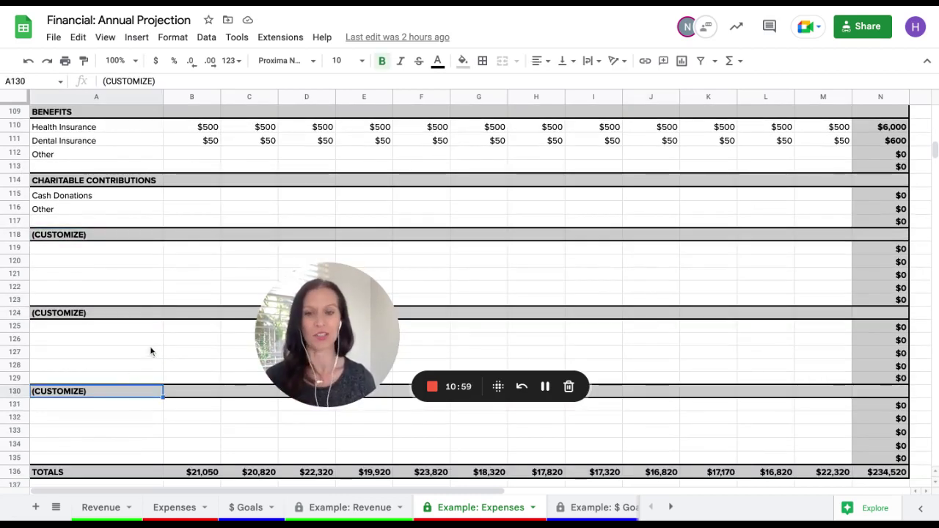
scroll(144, 324, "down", 2)
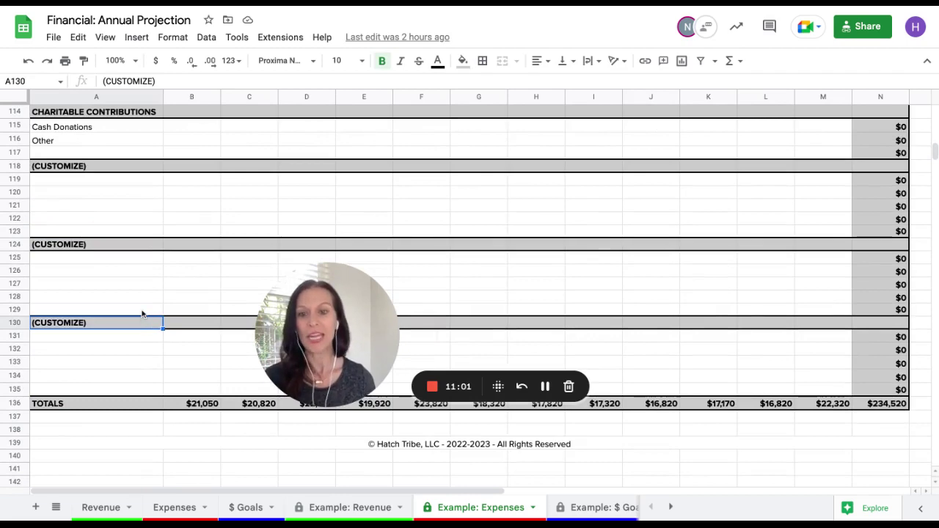
scroll(141, 310, "down", 3)
scroll(137, 305, "down", 1)
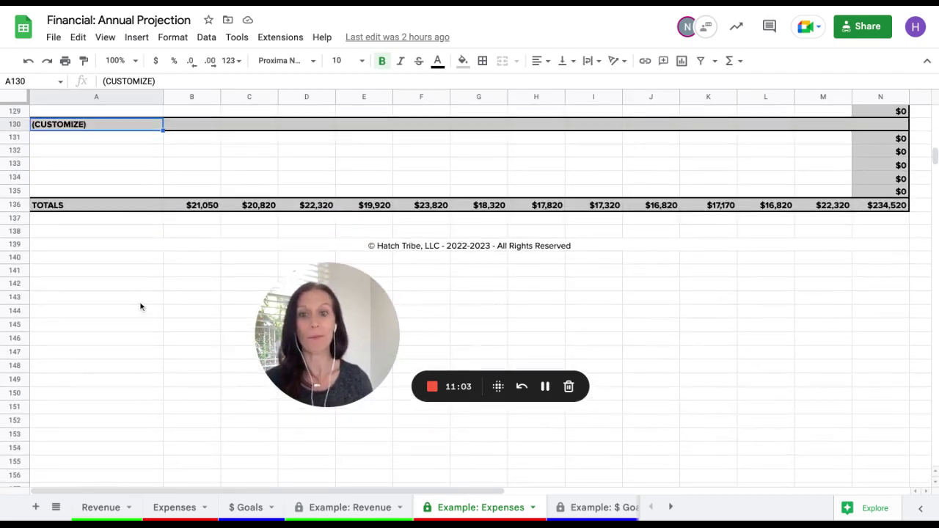
left_click(192, 206)
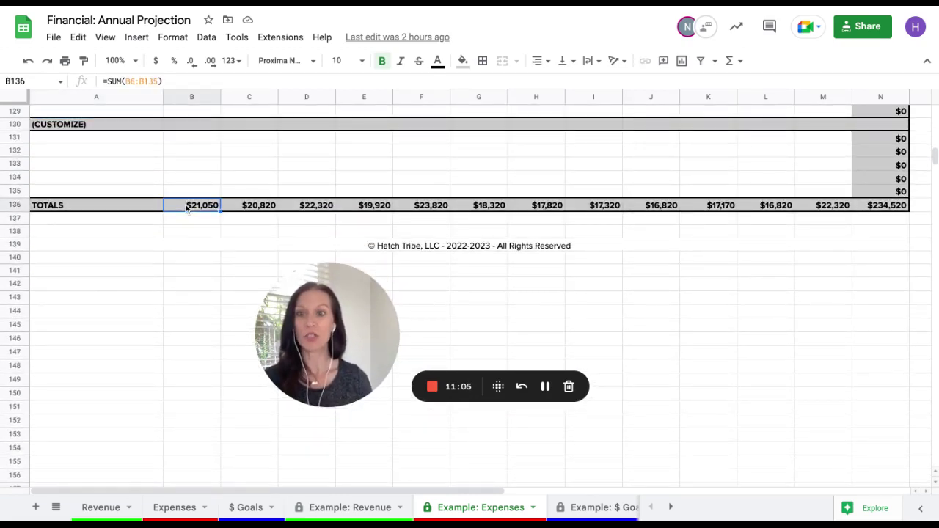
left_click(248, 208)
left_click(293, 209)
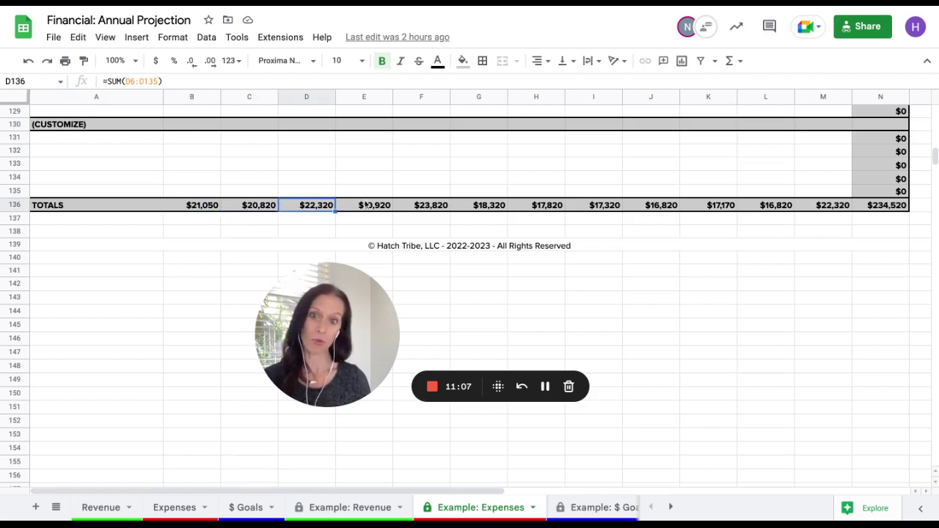
left_click(871, 209)
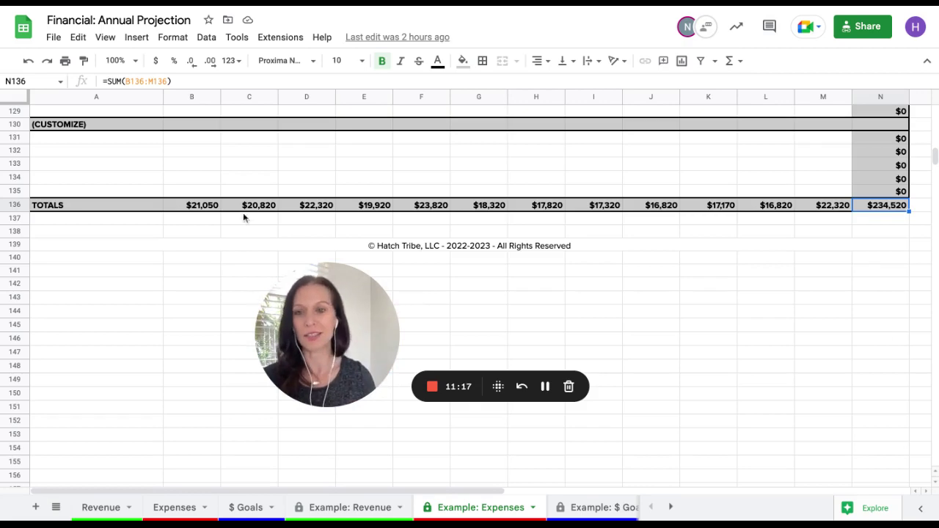
left_click(210, 208)
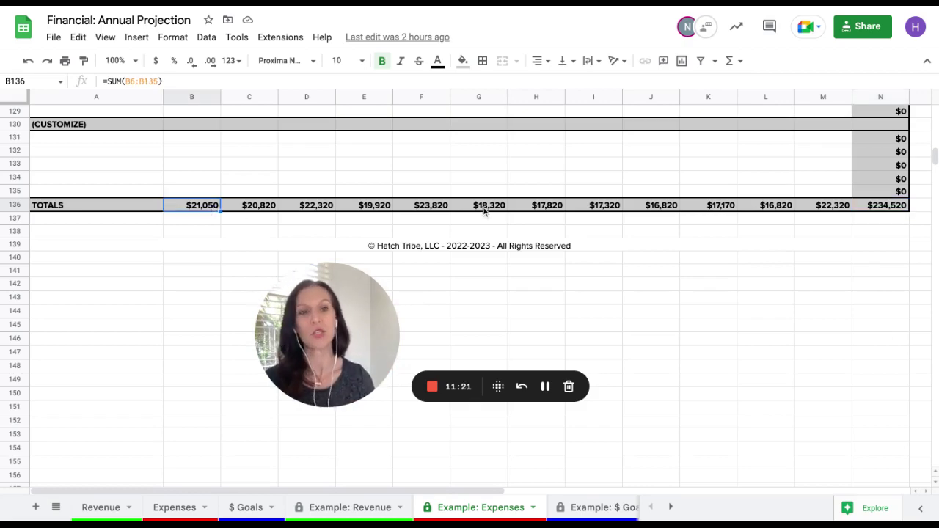
scroll(488, 215, "up", 10)
scroll(487, 215, "up", 15)
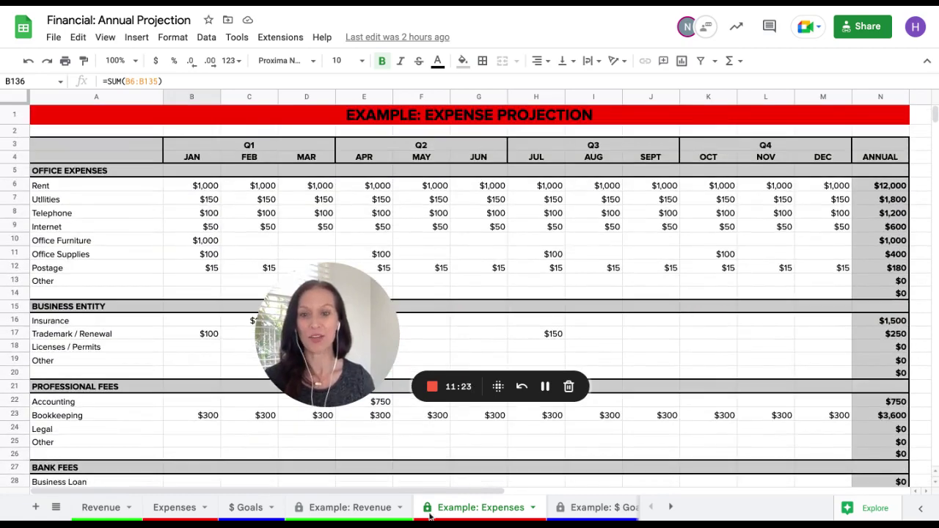
left_click(377, 514)
key("ctrl+Home")
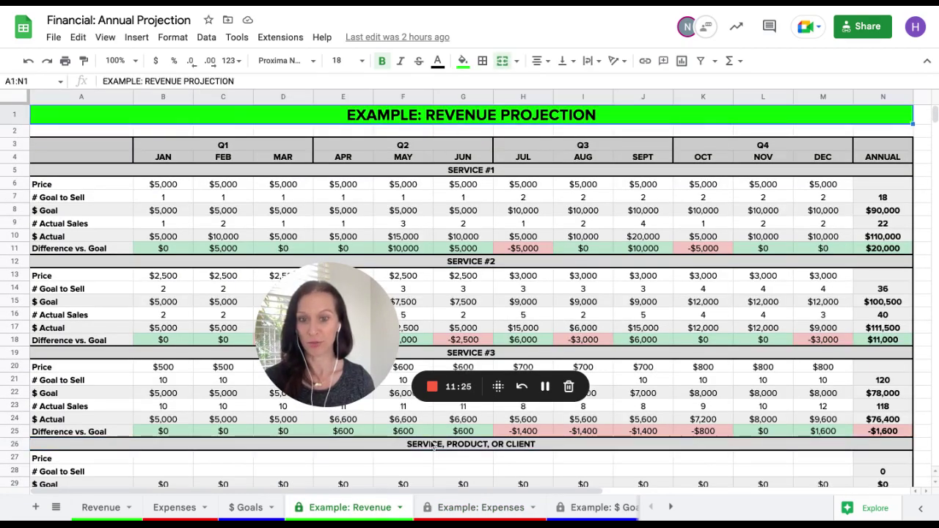
left_click(480, 507)
key("ctrl+Home")
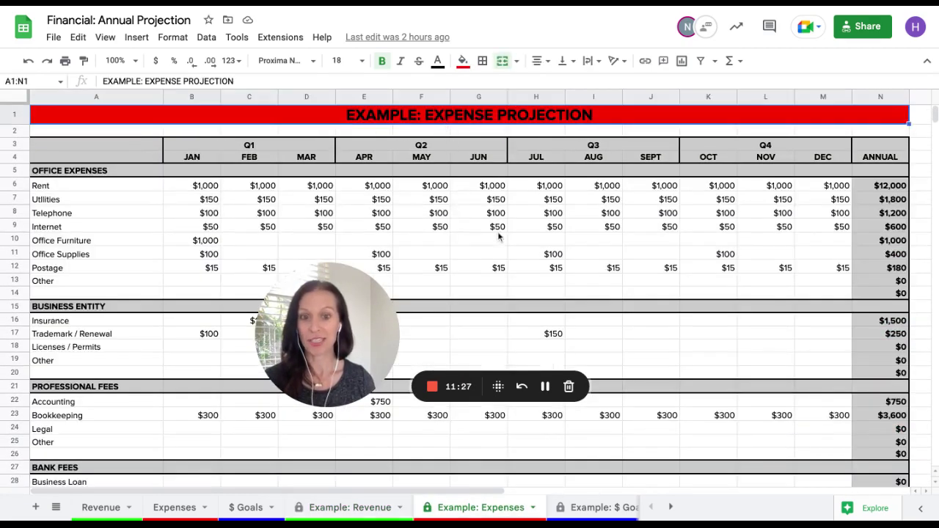
Open Example: $ Goals and select the PROJECTION column B3:B6 and its revenue value
left_click(592, 509)
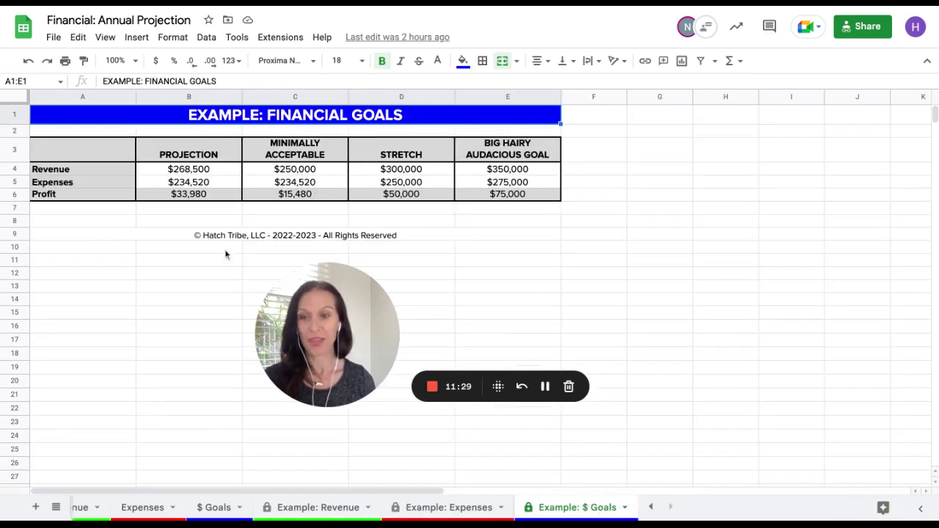
left_click(188, 169)
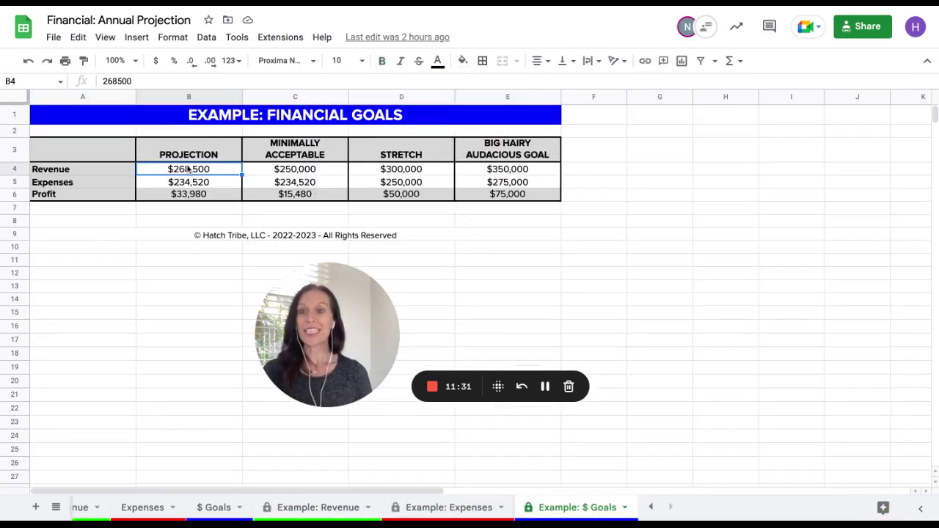
left_click(188, 155)
left_click_drag(188, 156, 213, 194)
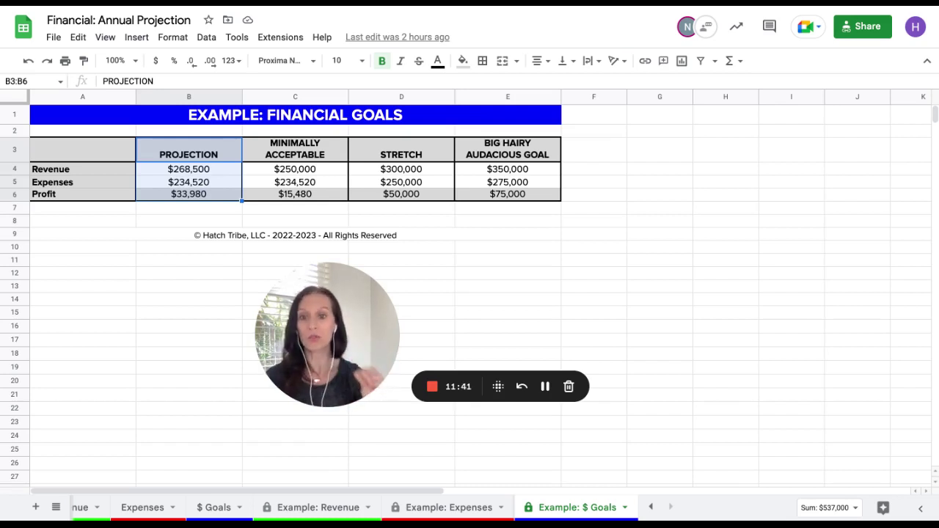
left_click(72, 175)
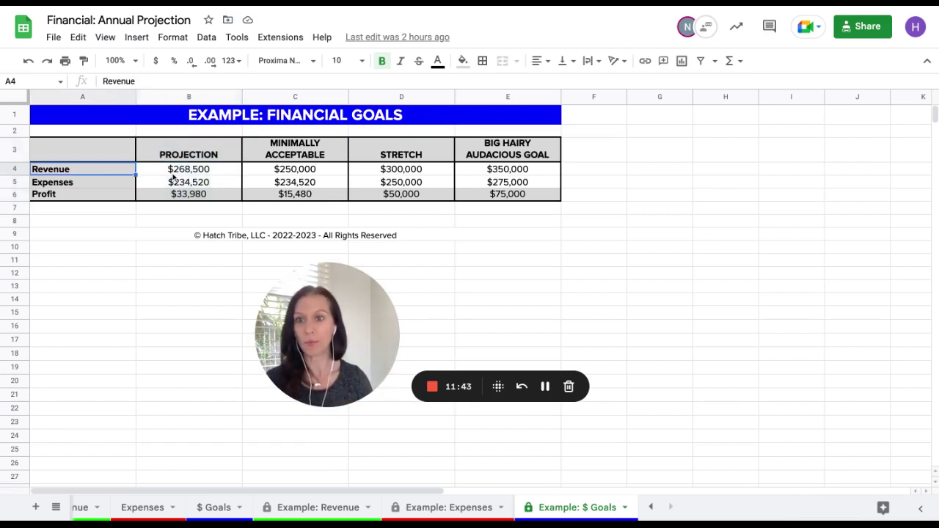
left_click(185, 157)
left_click(192, 172)
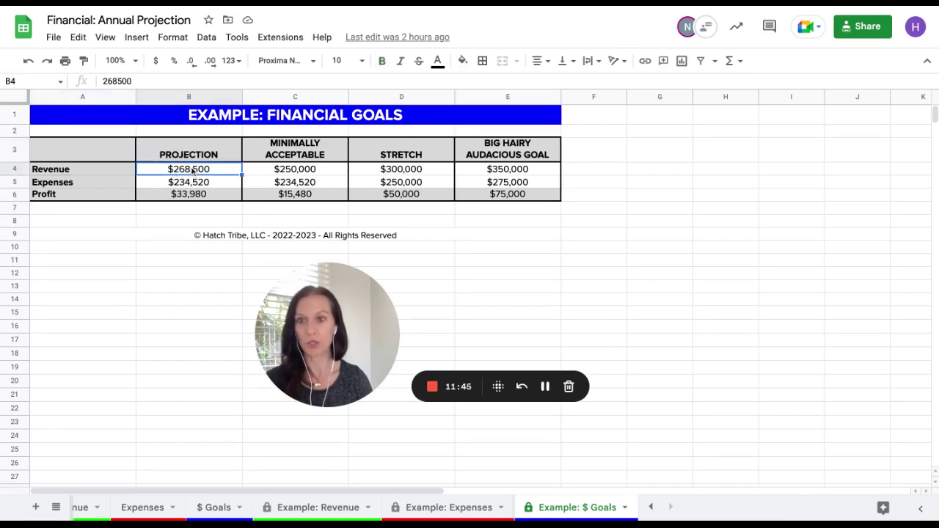
Check the annual $ Goal total in N76 of Example: Revenue, then return to $ Goals
left_click(318, 508)
scroll(648, 331, "down", 15)
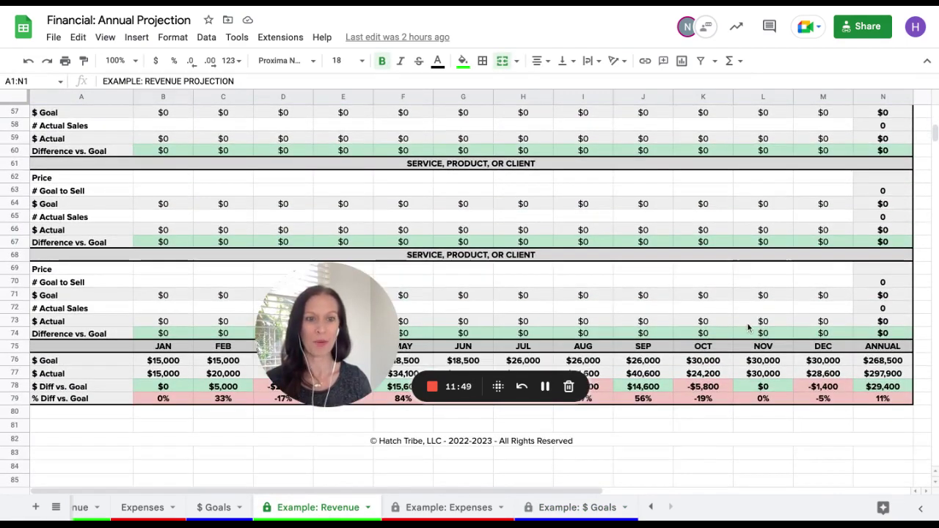
left_click(880, 364)
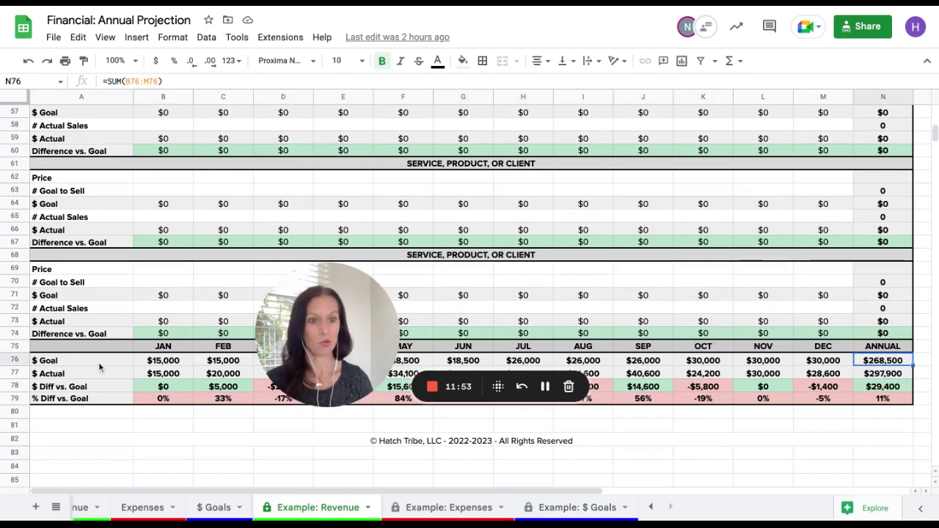
left_click(539, 509)
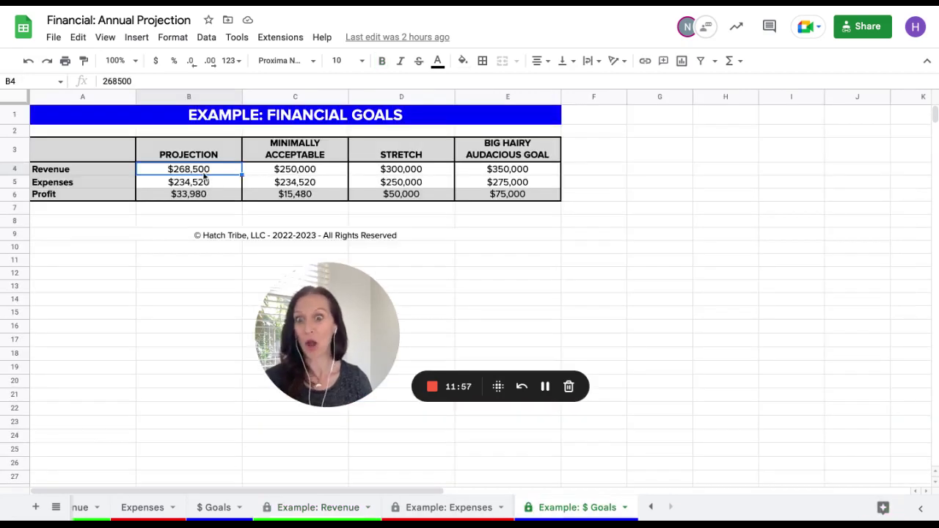
Check the annual expense total in N136 of Example: Expenses
left_click(434, 509)
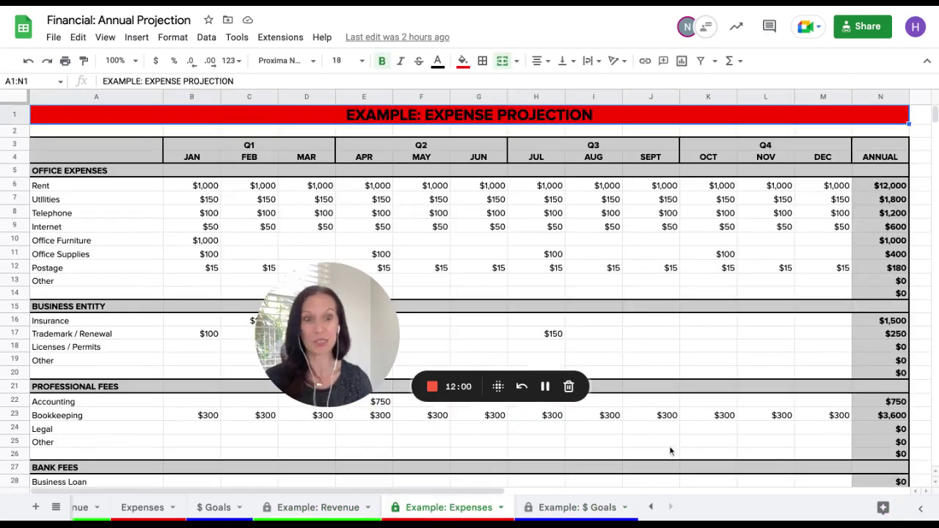
scroll(823, 381, "down", 2)
scroll(822, 382, "down", 15)
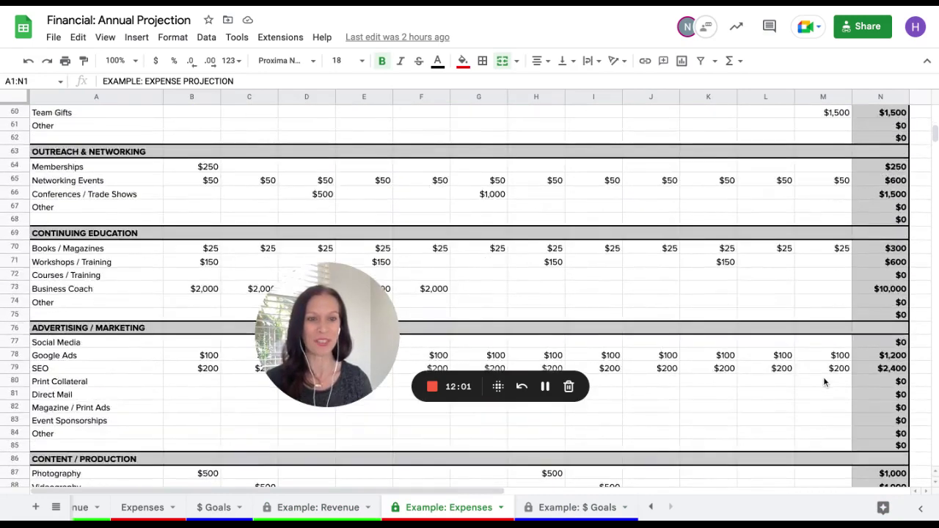
scroll(823, 381, "down", 8)
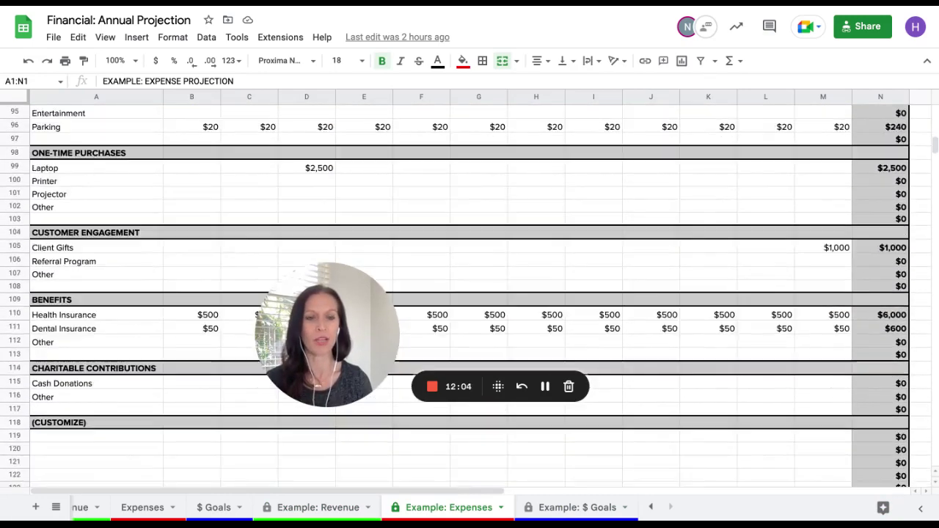
scroll(882, 440, "down", 1)
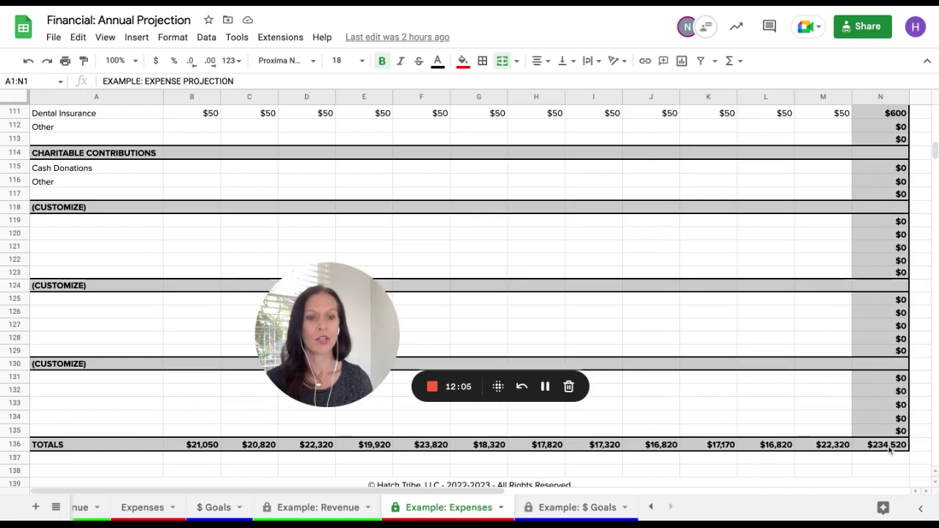
left_click(884, 444)
left_click(543, 509)
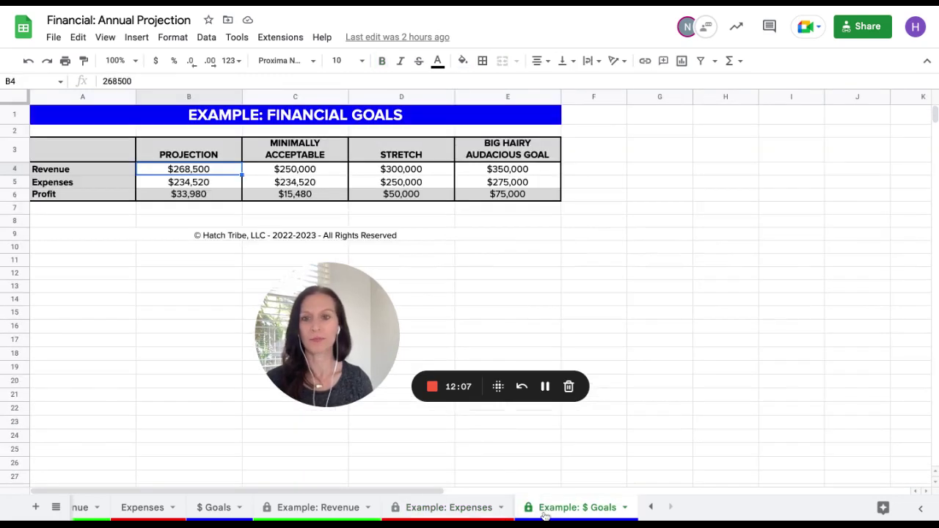
left_click(190, 188)
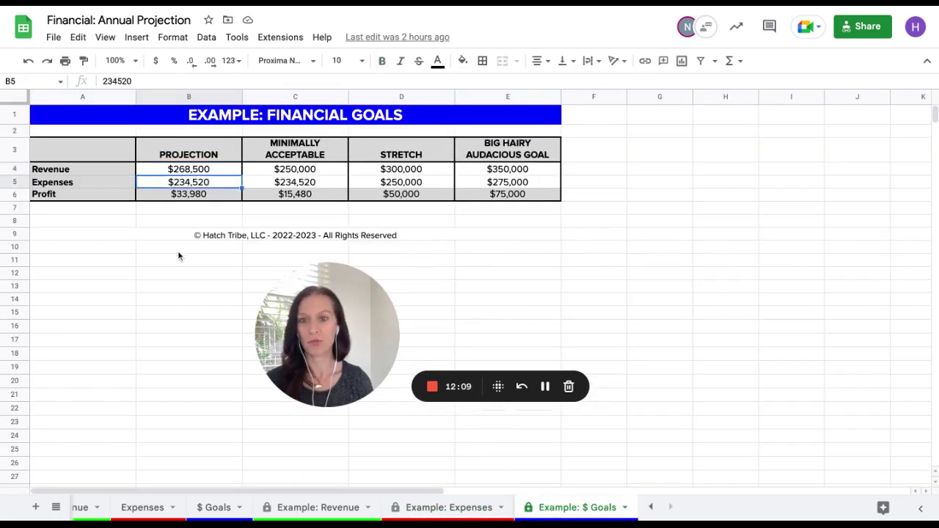
left_click(64, 171)
left_click(66, 183)
left_click(68, 194)
left_click(188, 197)
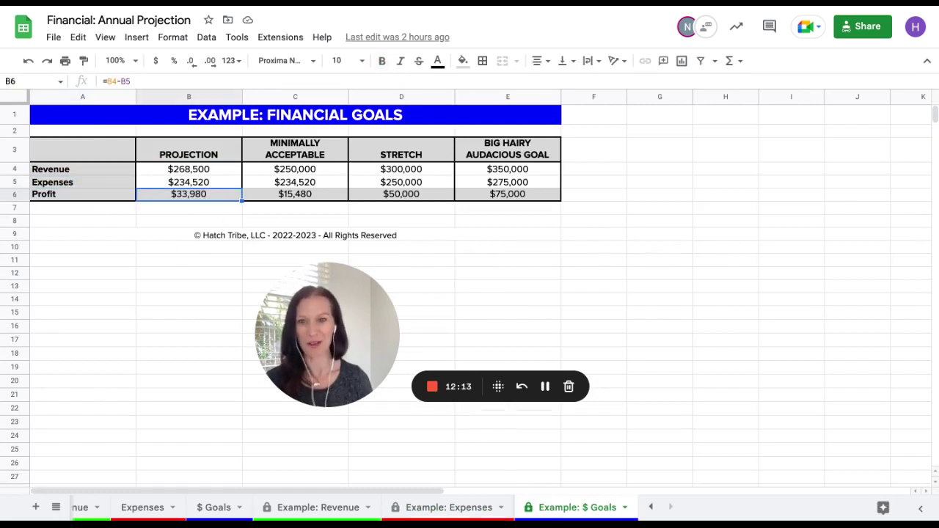
left_click(297, 150)
key("shift+Right")
key("shift+Right")
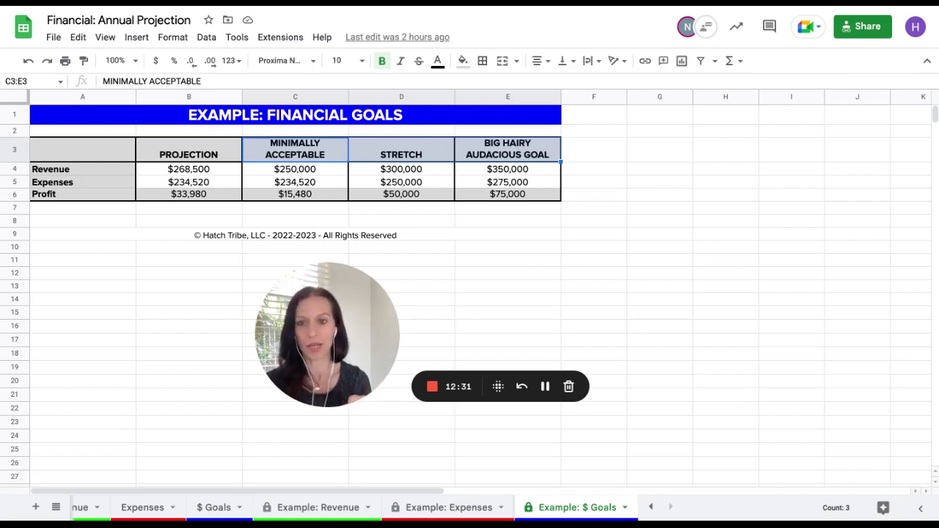
left_click(335, 174)
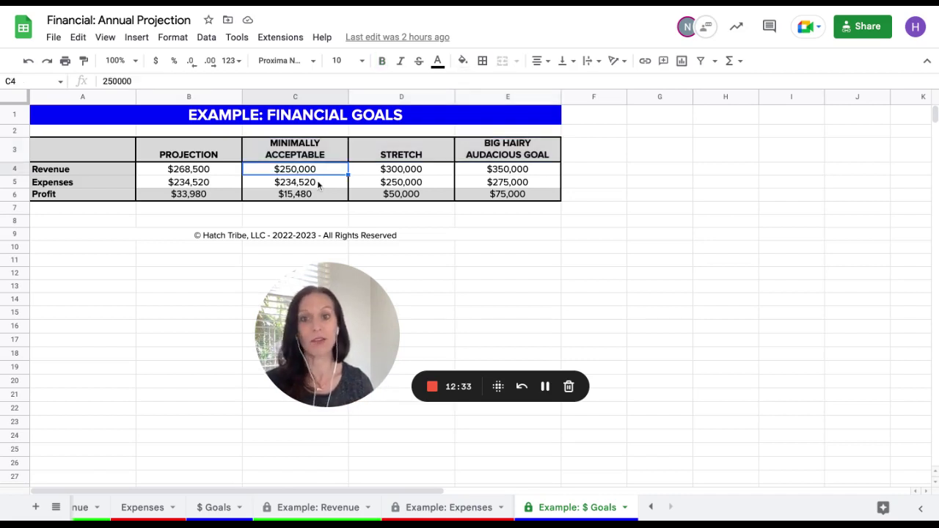
left_click(317, 184)
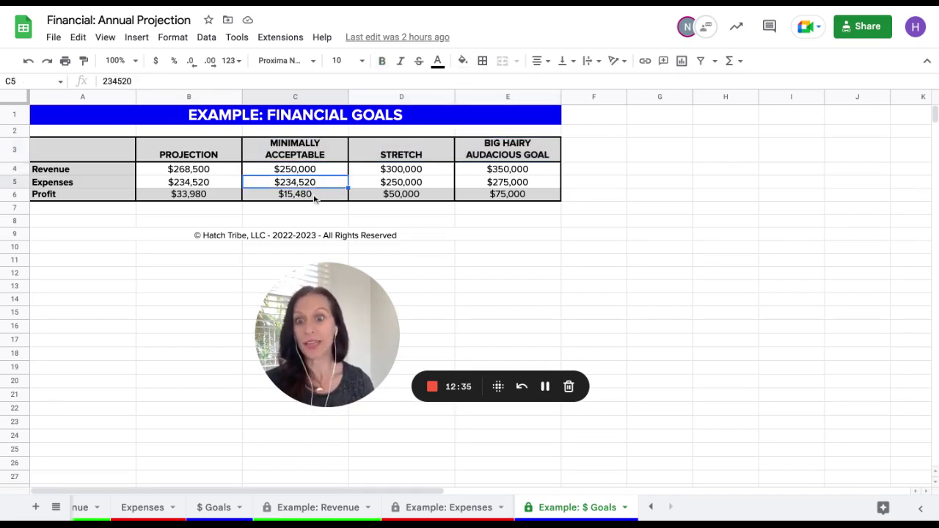
left_click(313, 197)
left_click(367, 153)
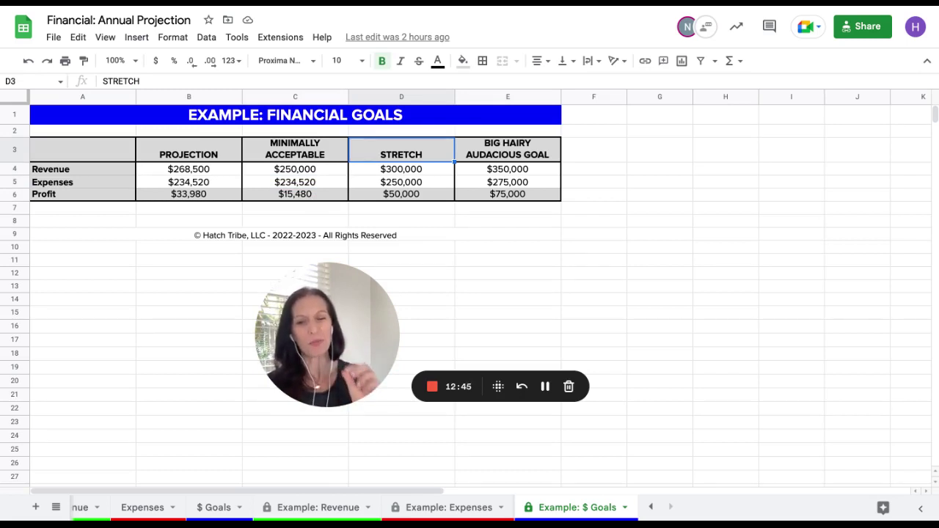
left_click(372, 174)
key("shift+Down")
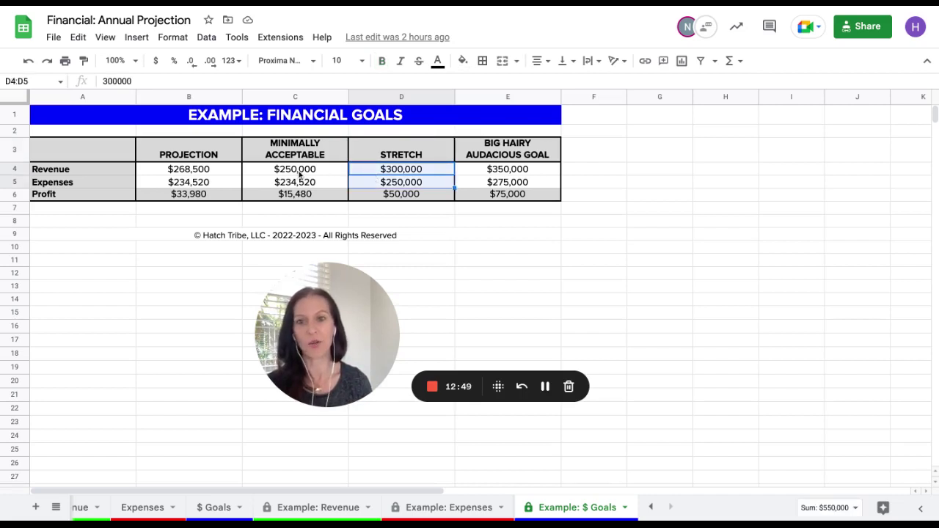
left_click(194, 172)
key("shift+Down")
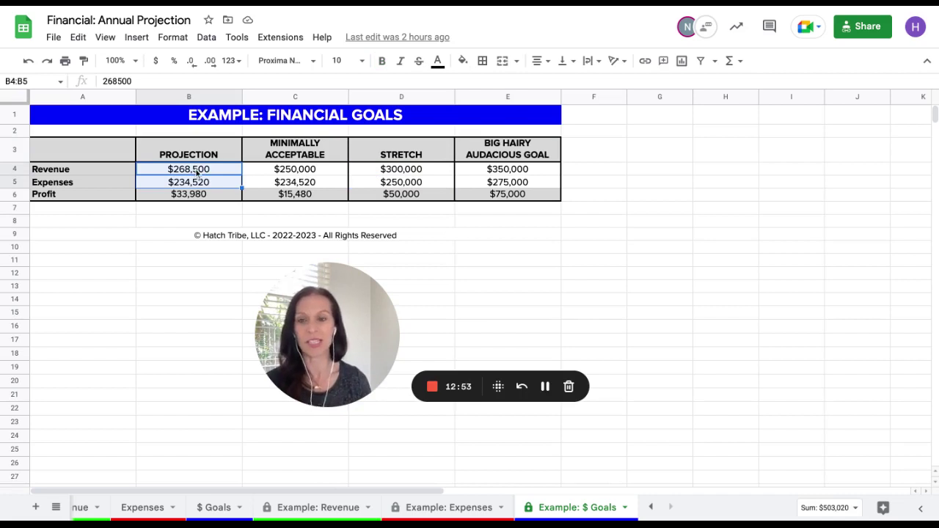
left_click(197, 173)
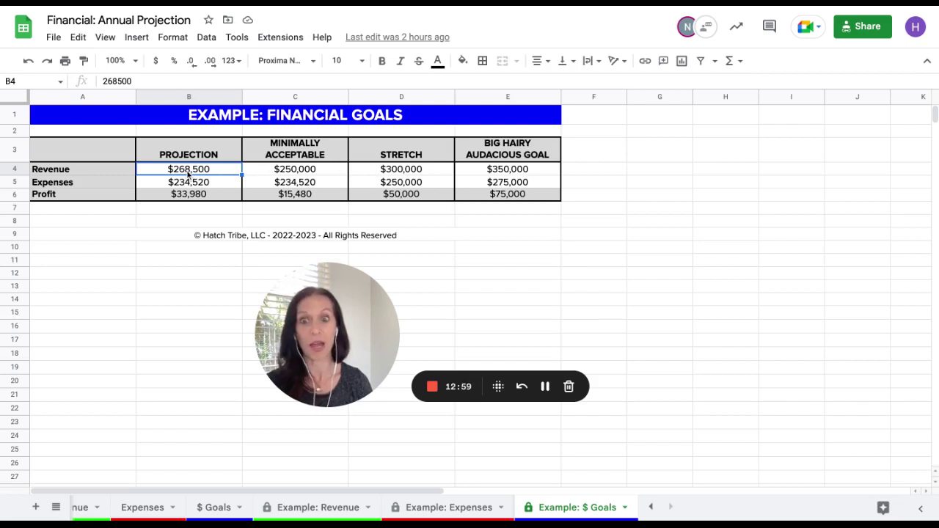
left_click(389, 175)
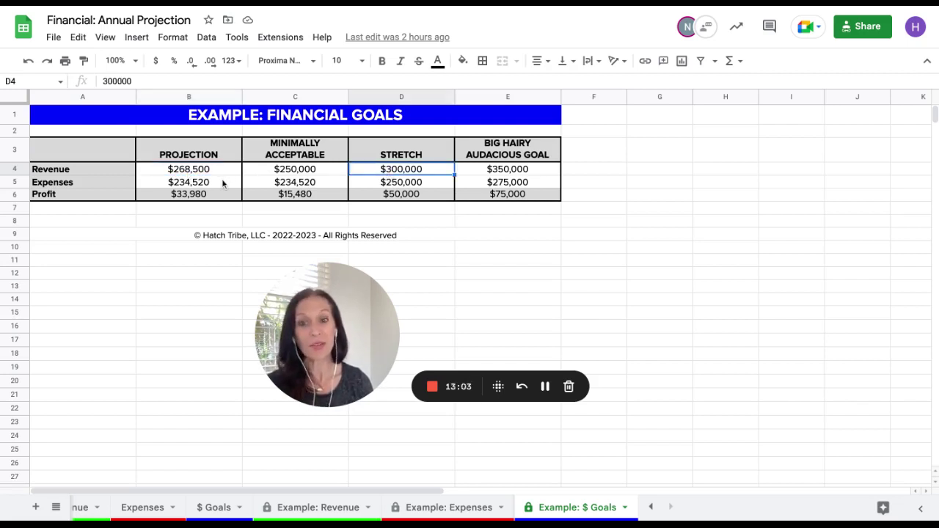
left_click(222, 180)
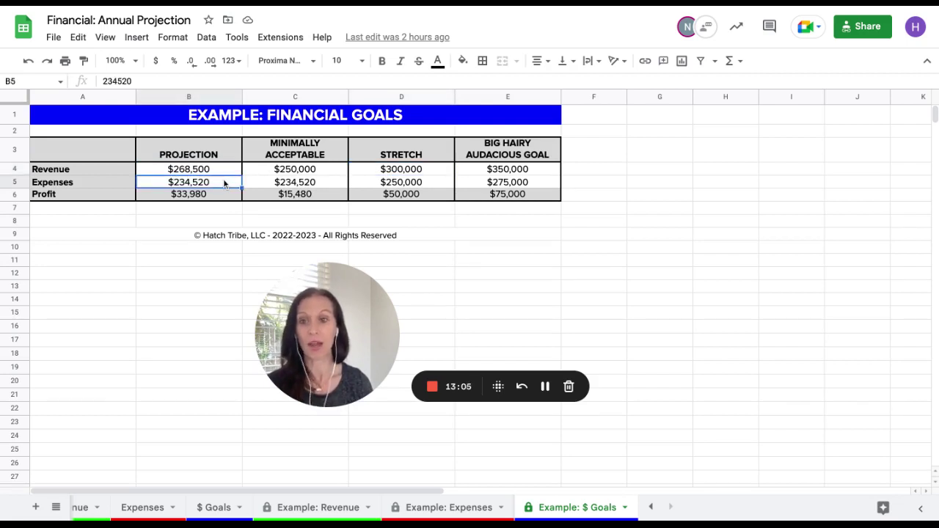
left_click(416, 185)
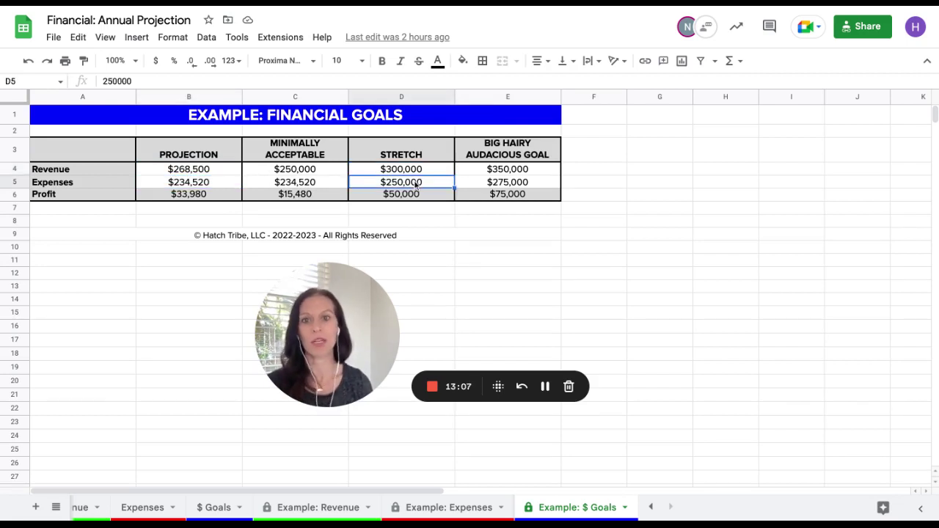
left_click(418, 197)
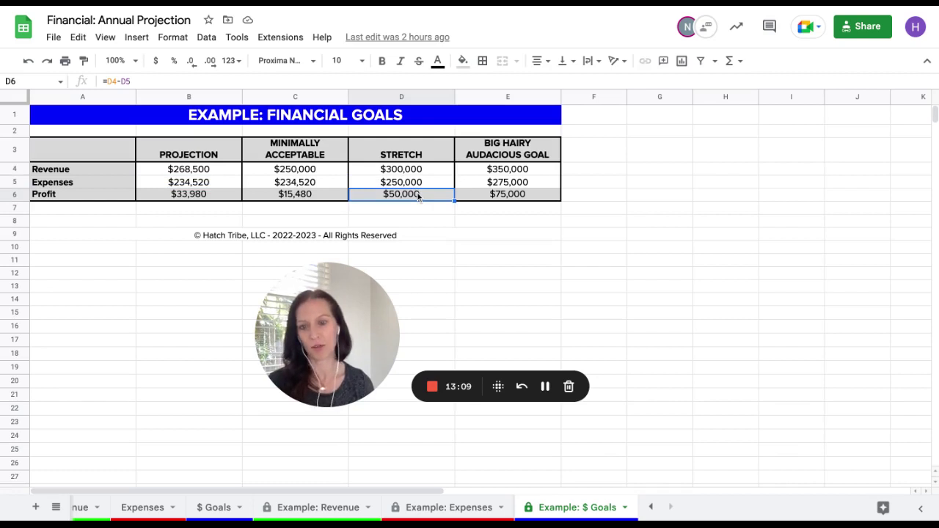
left_click(541, 151)
left_click_drag(541, 151, 545, 194)
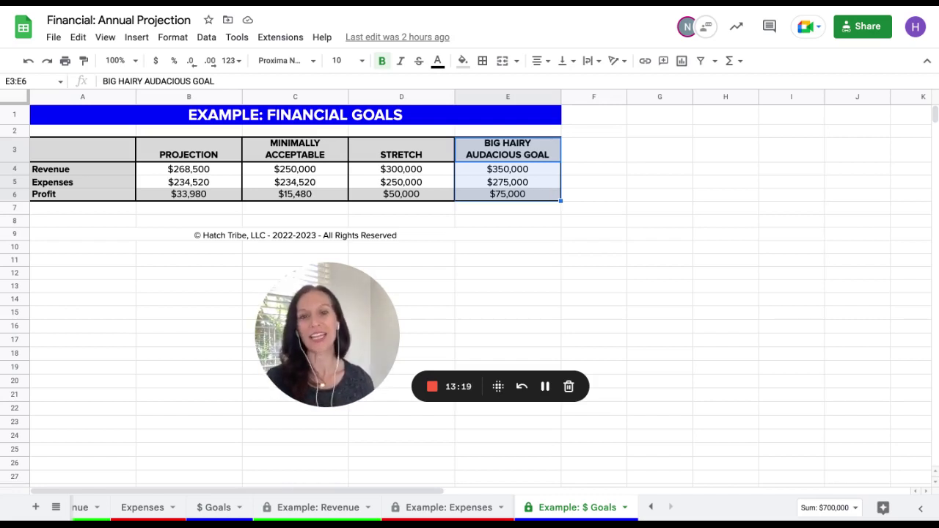
left_click(414, 118)
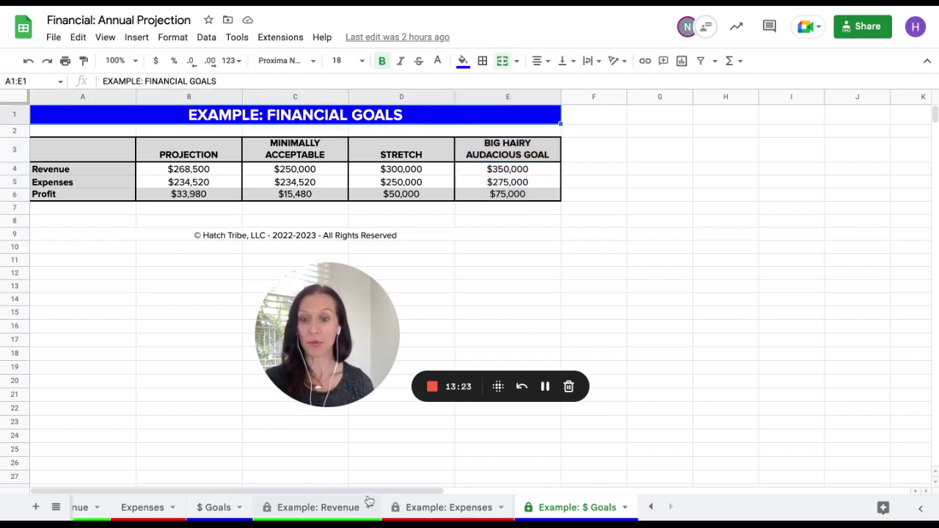
Look over the blank Revenue template's instructions and input cells from B7, then open the blank Expenses template
left_click(82, 508)
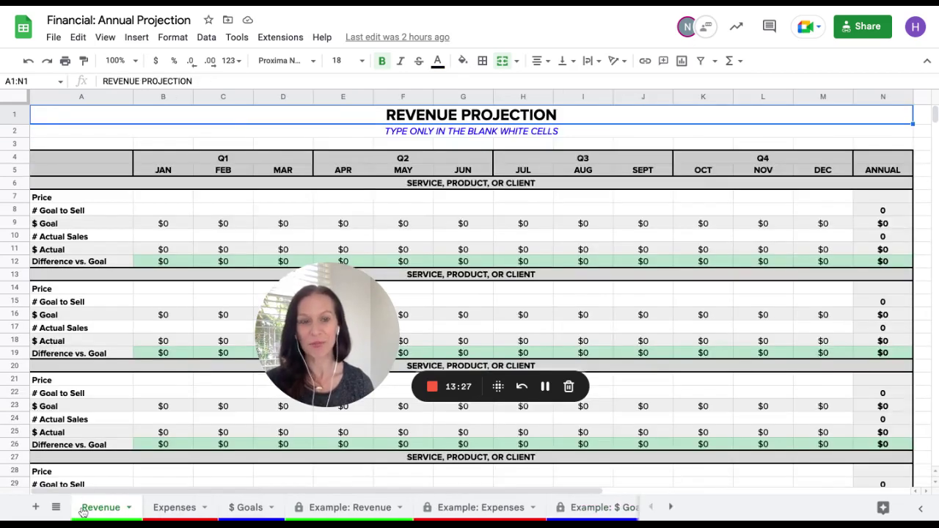
left_click(356, 135)
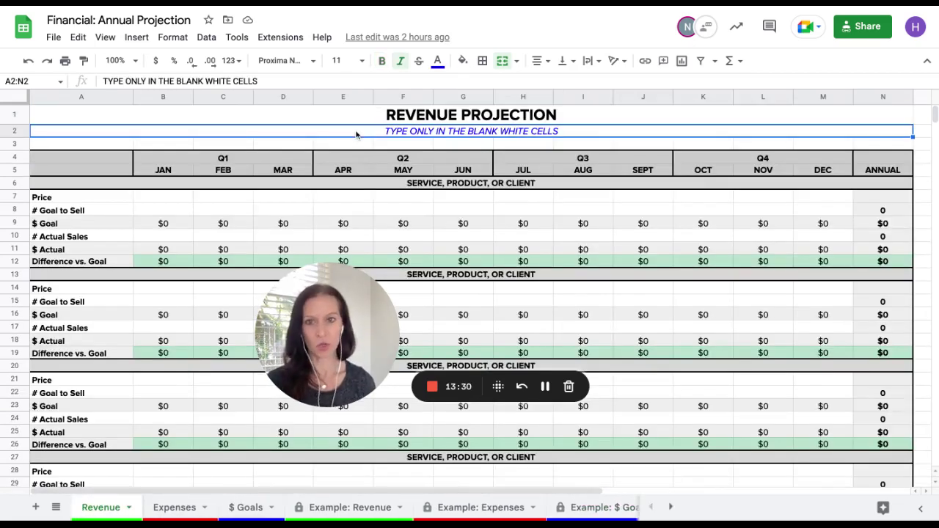
left_click(156, 198)
key("shift+Down")
key("shift+Right")
key("shift+Right")
key("shift+Right")
key("shift+Right")
key("shift+Right")
key("shift+Right")
key("shift+Right")
key("shift+Right")
key("shift+Right")
key("shift+Right")
key("shift+Right")
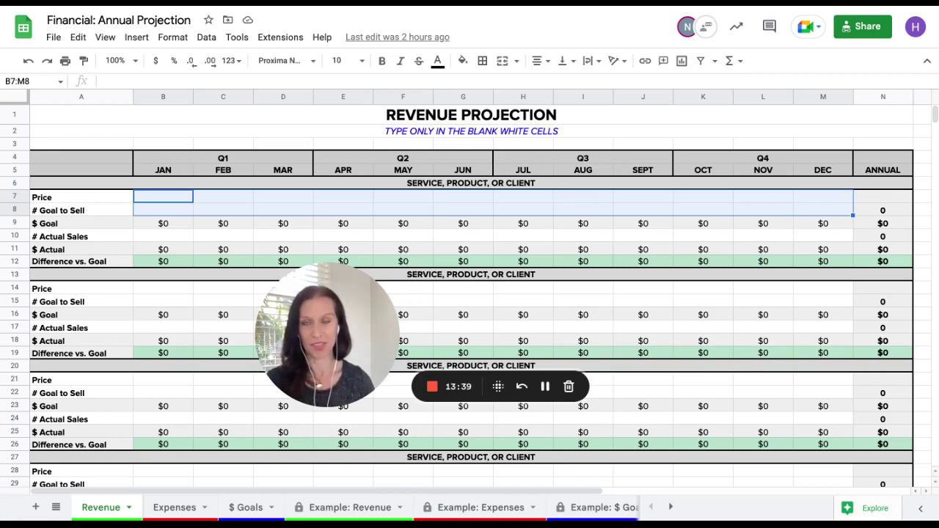
left_click(395, 184)
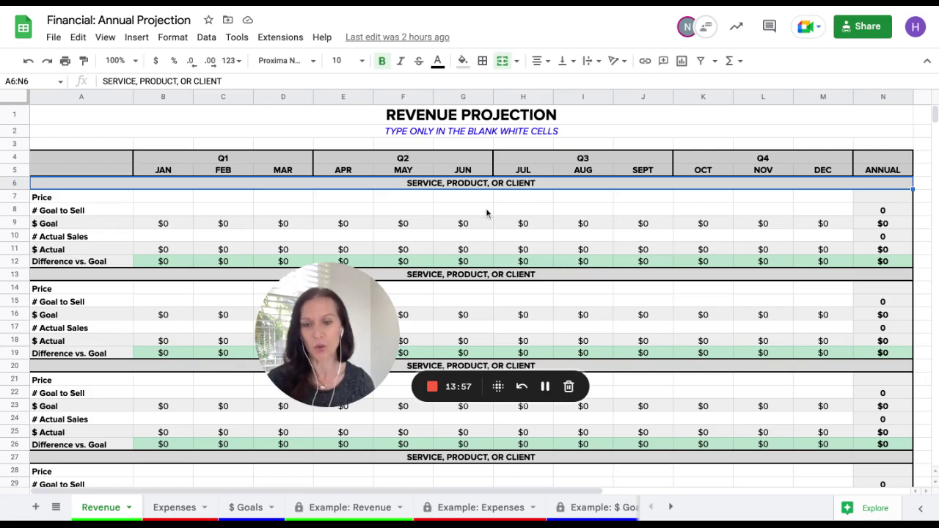
left_click(176, 507)
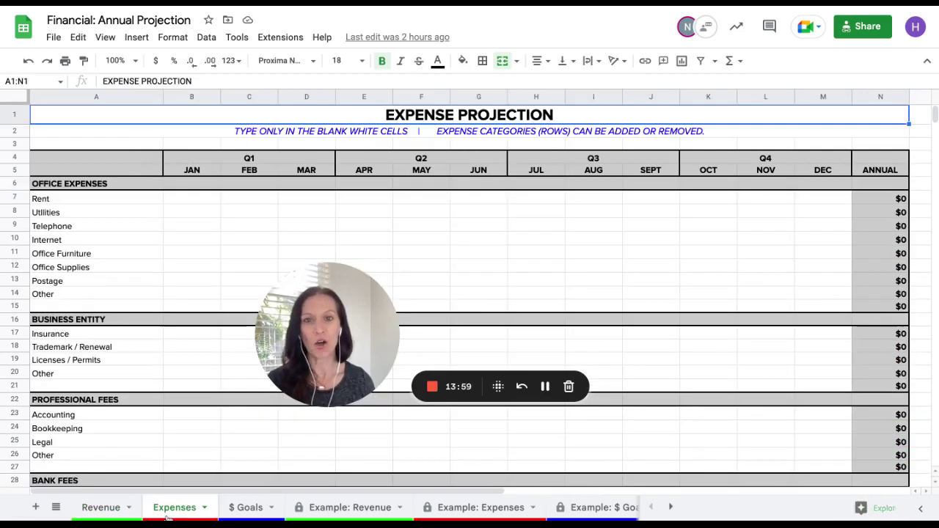
Review the blank Expenses template's instructions and expense categories, from Rent down to (CUSTOMIZE)
left_click(513, 136)
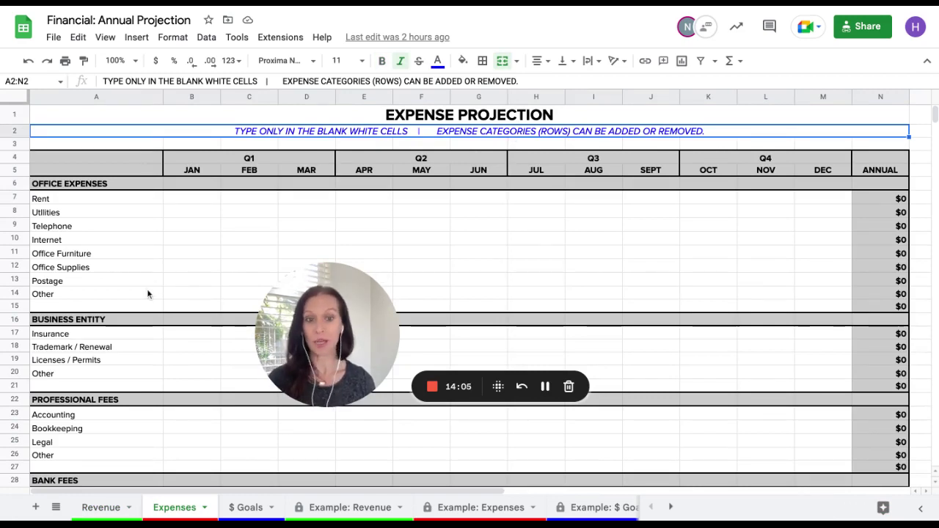
scroll(147, 293, "down", 2)
left_click(113, 143)
key("shift+Down")
key("shift+Down")
key("shift+Down")
key("shift+Down")
key("shift+Down")
key("shift+Down")
key("shift+Down")
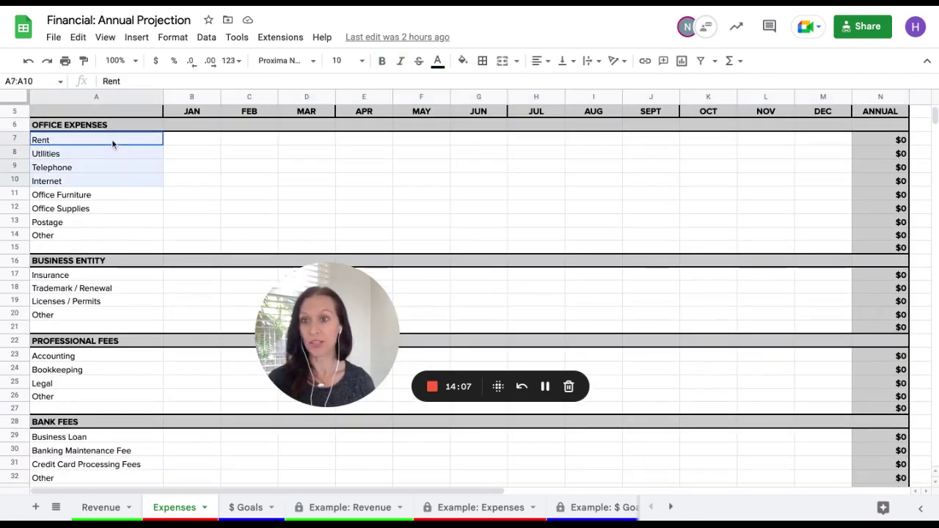
scroll(138, 253, "down", 20)
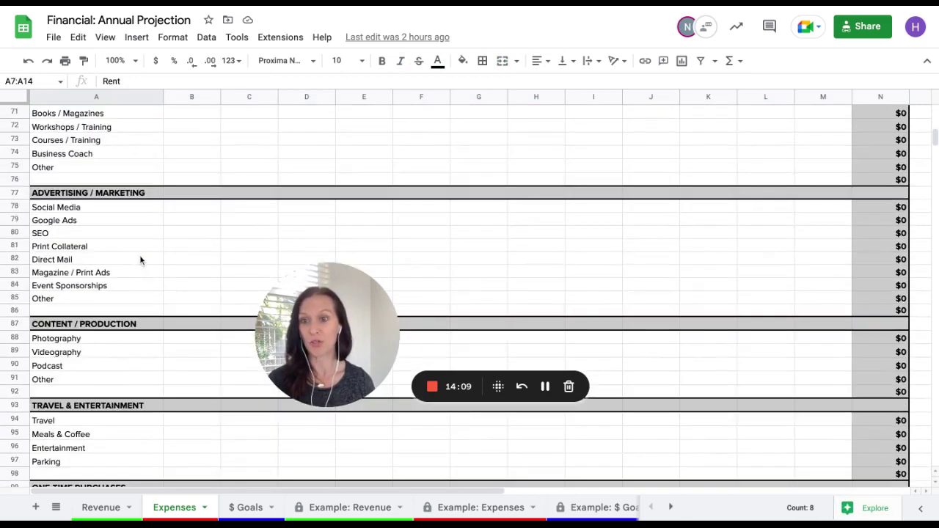
scroll(140, 258, "down", 1)
left_click(96, 314)
Open the blank $ Goals template and highlight its empty revenue and expense input cells
left_click(246, 508)
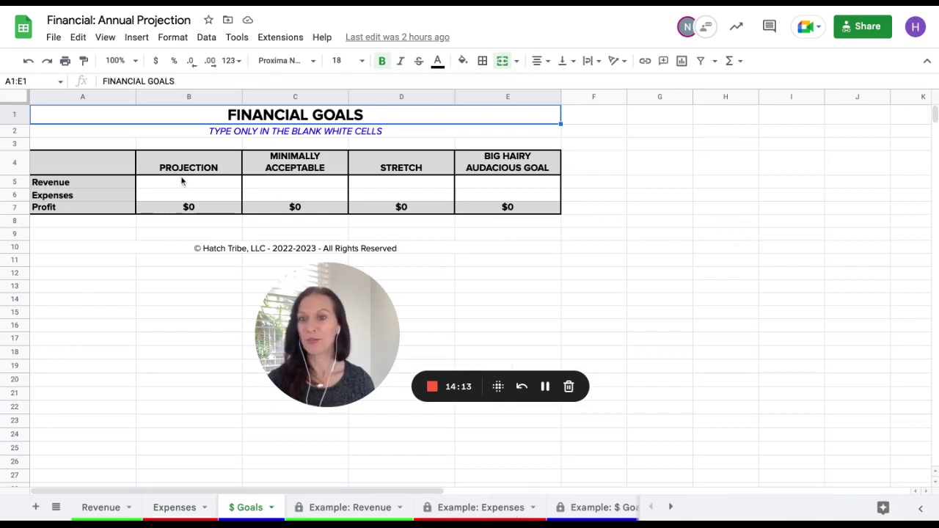
left_click_drag(183, 183, 180, 185)
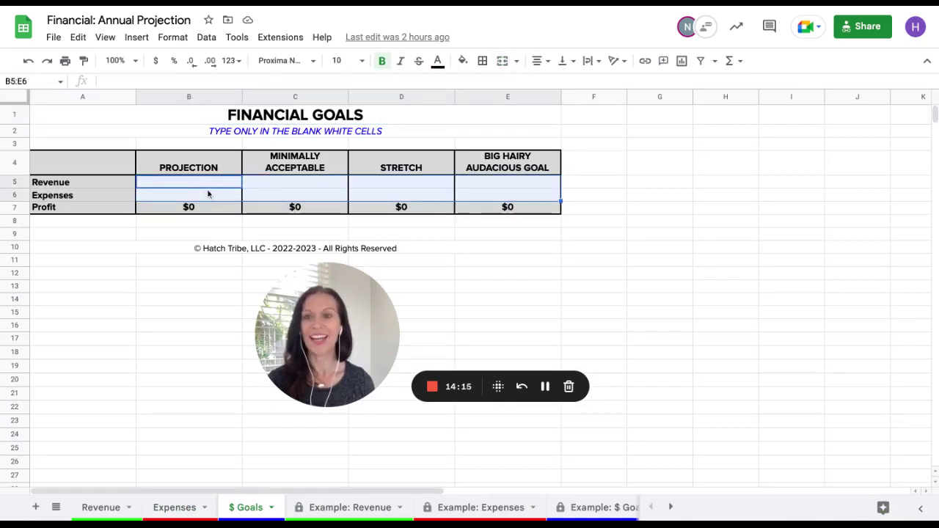
left_click(206, 197)
key("shift+Down")
key("shift+Right")
key("shift+Right")
key("shift+Right")
left_click(503, 286)
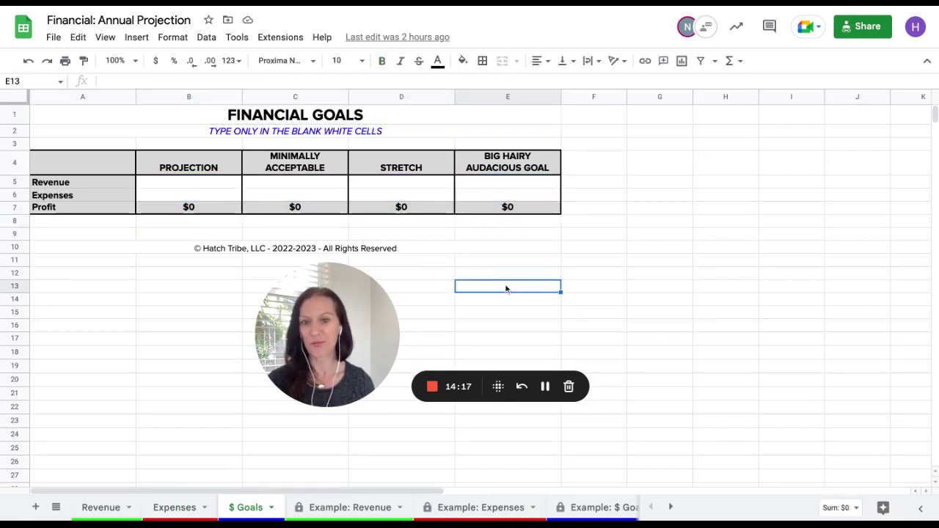